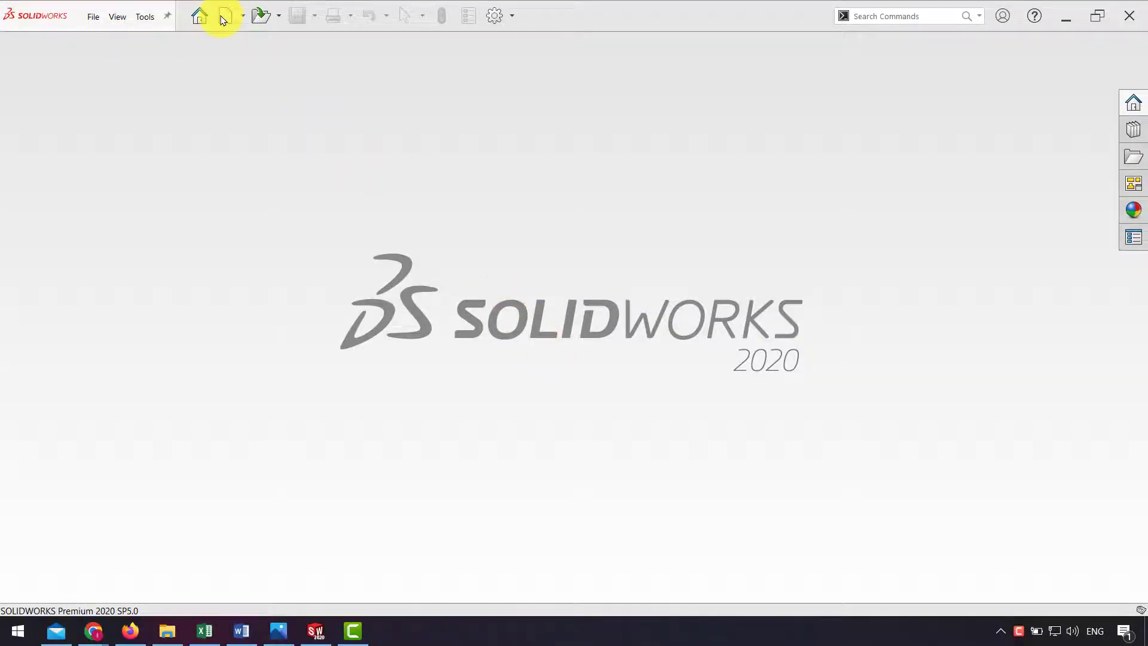
# - Create a new blank SOLIDWORKS part document
pyautogui.click(224, 18)
pyautogui.click(640, 425)
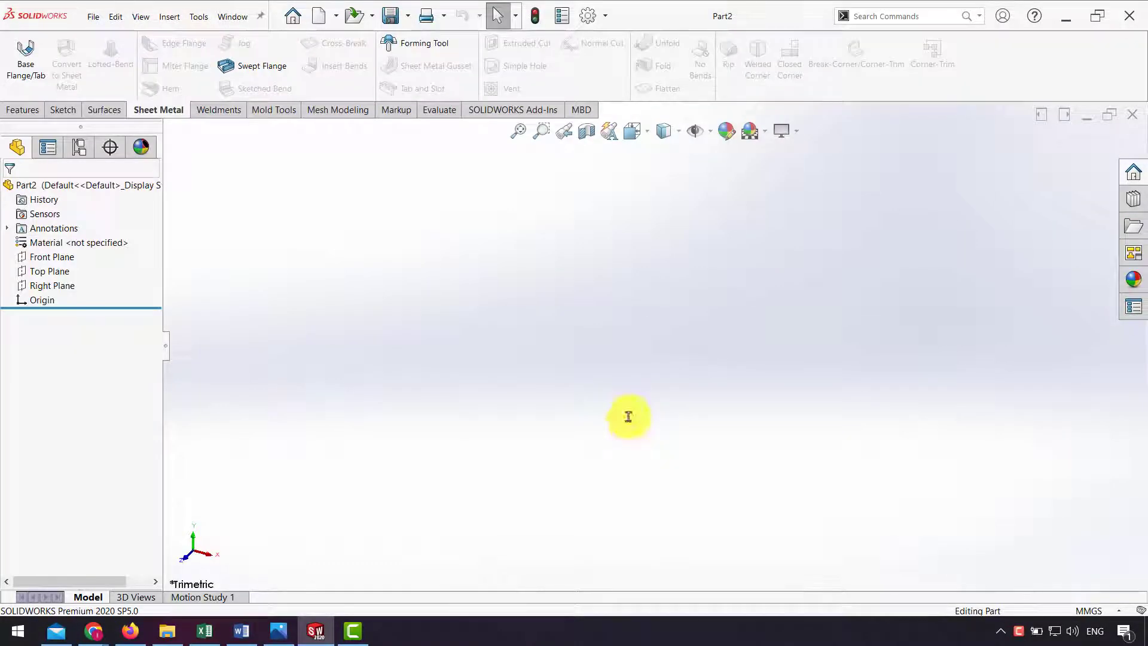
# - Draw a five-point wavy open spline in a new sketch on the Front Plane
pyautogui.click(58, 111)
pyautogui.click(12, 70)
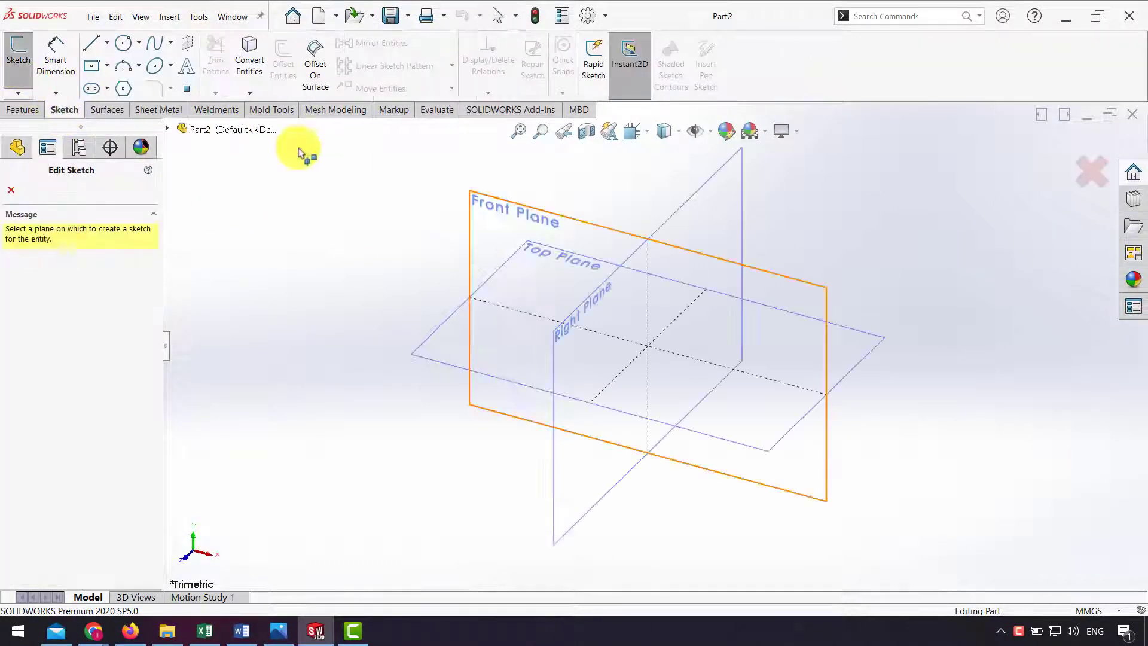
pyautogui.click(520, 210)
pyautogui.click(153, 48)
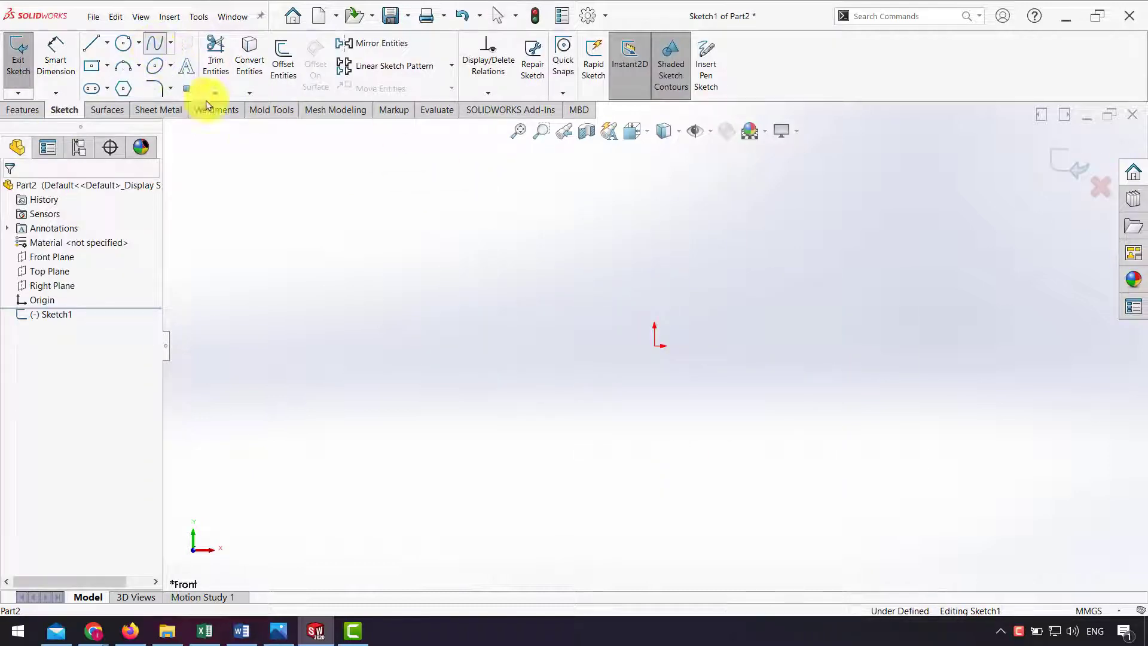
pyautogui.click(559, 301)
pyautogui.click(704, 346)
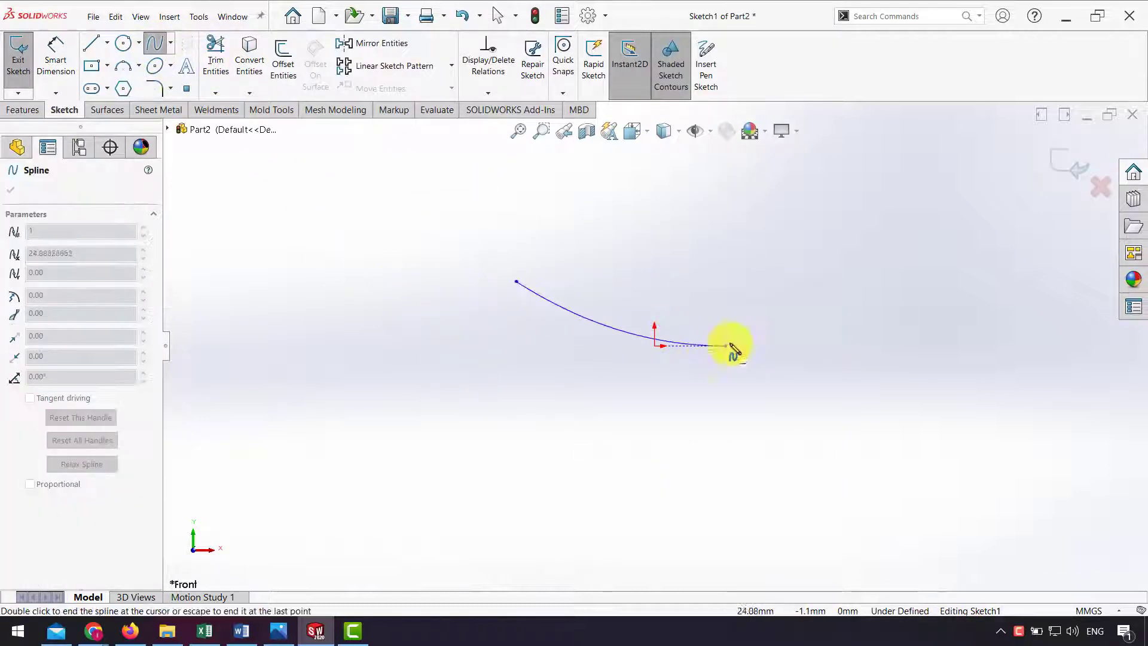
pyautogui.click(771, 271)
pyautogui.click(981, 300)
pyautogui.doubleClick(1012, 206)
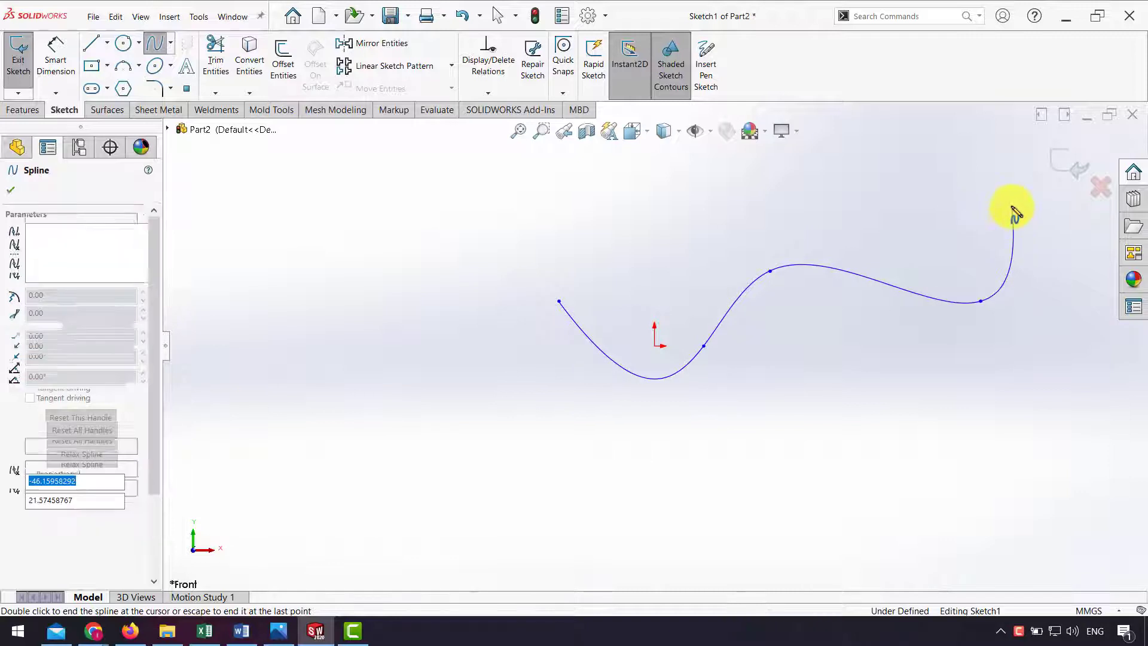
# - Extrude the spline into a 68 mm blind wavy surface, Surface-Extrude1, and view it in 3D
pyautogui.click(108, 110)
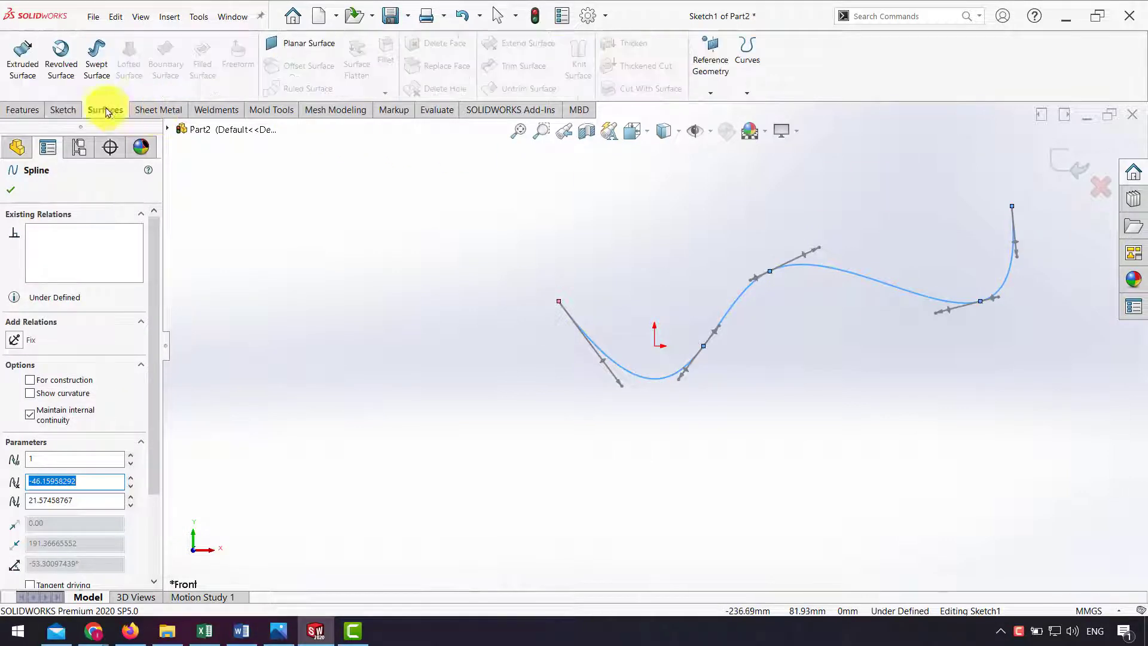
pyautogui.click(22, 73)
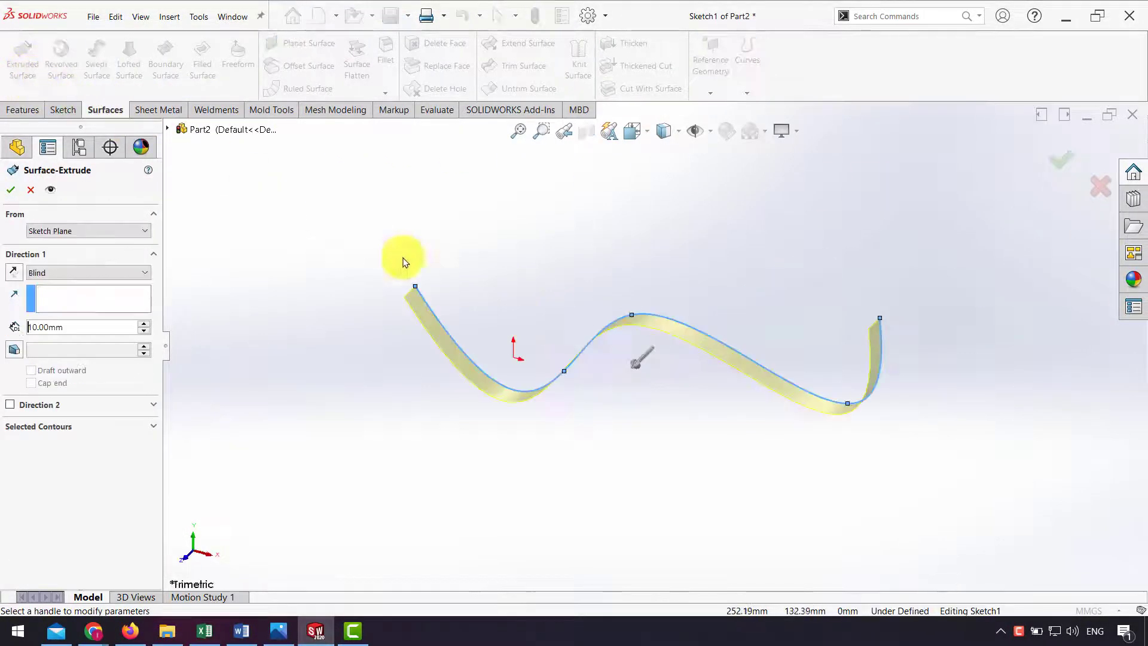
pyautogui.click(1062, 160)
pyautogui.moveTo(1063, 160); pyautogui.dragTo(1061, 164, button='middle')
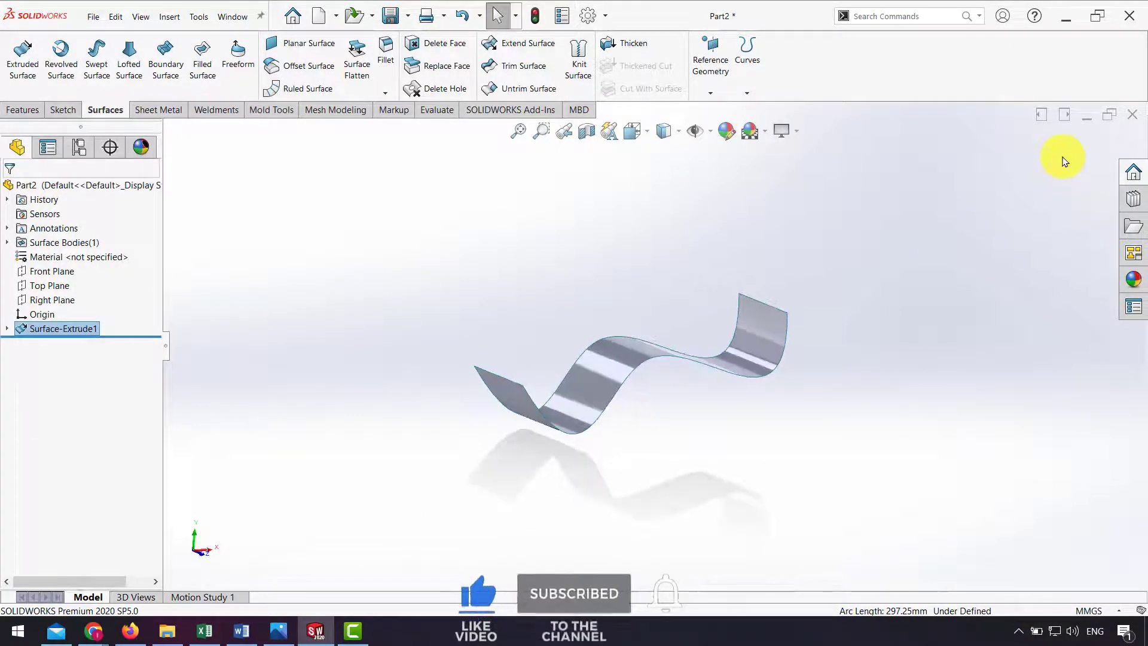
# - Preview a Surface Flatten of the wavy face, unrolled from its left end edge
pyautogui.click(358, 71)
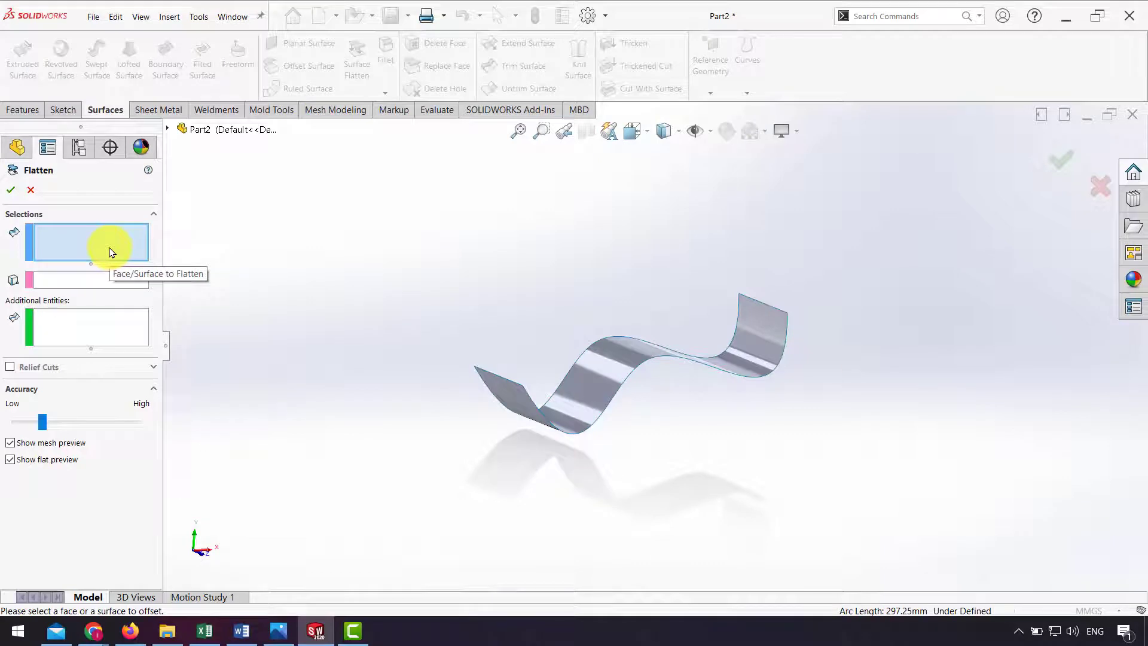
pyautogui.click(564, 377)
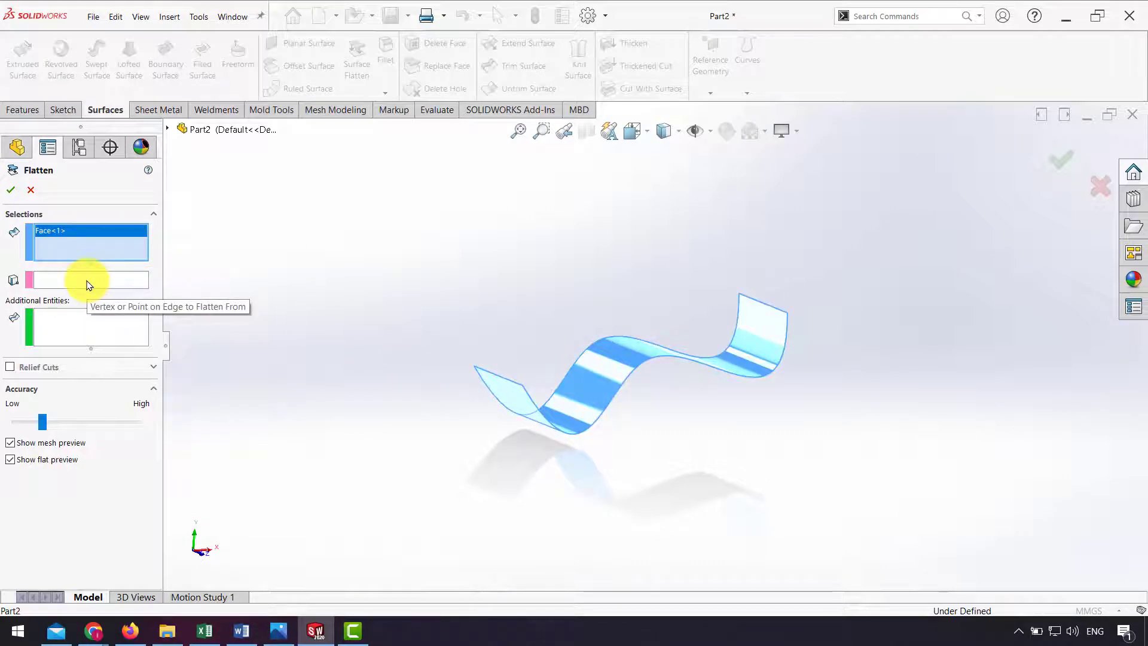
pyautogui.click(89, 285)
pyautogui.press('Up')
pyautogui.press('Up')
pyautogui.press('Up')
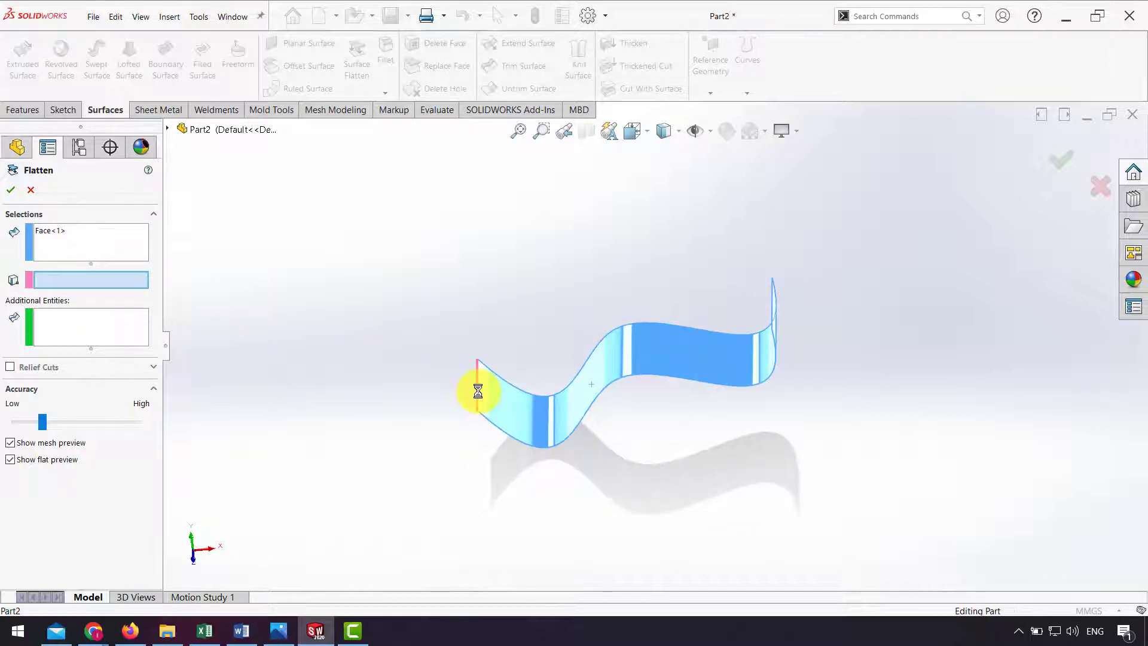
pyautogui.click(477, 391)
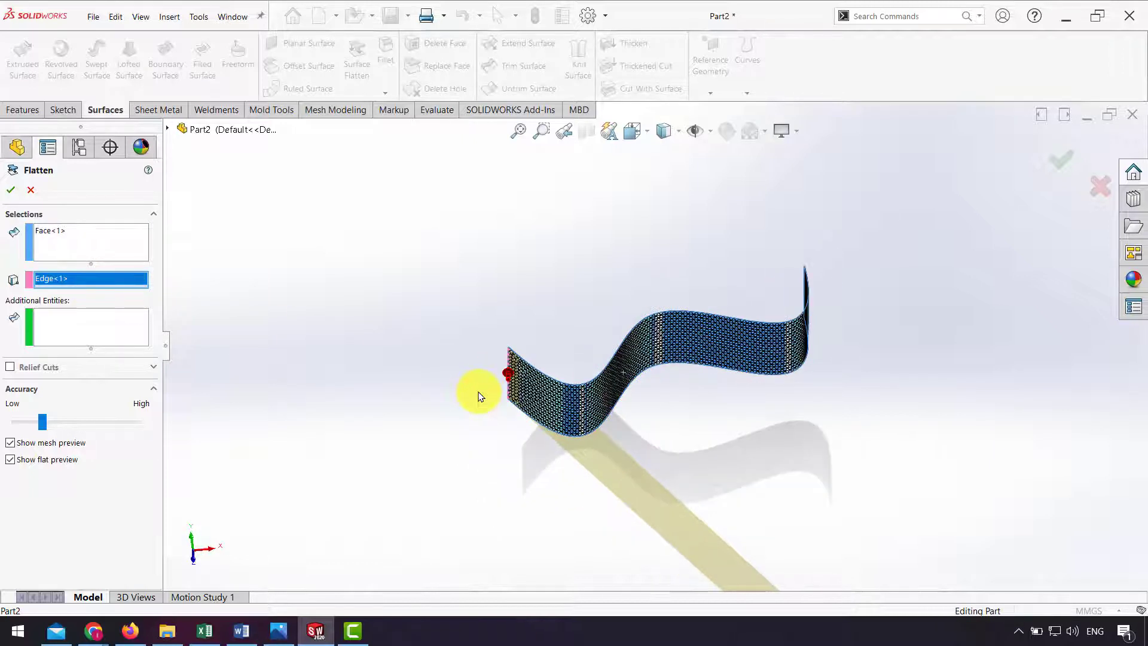
pyautogui.press('z')
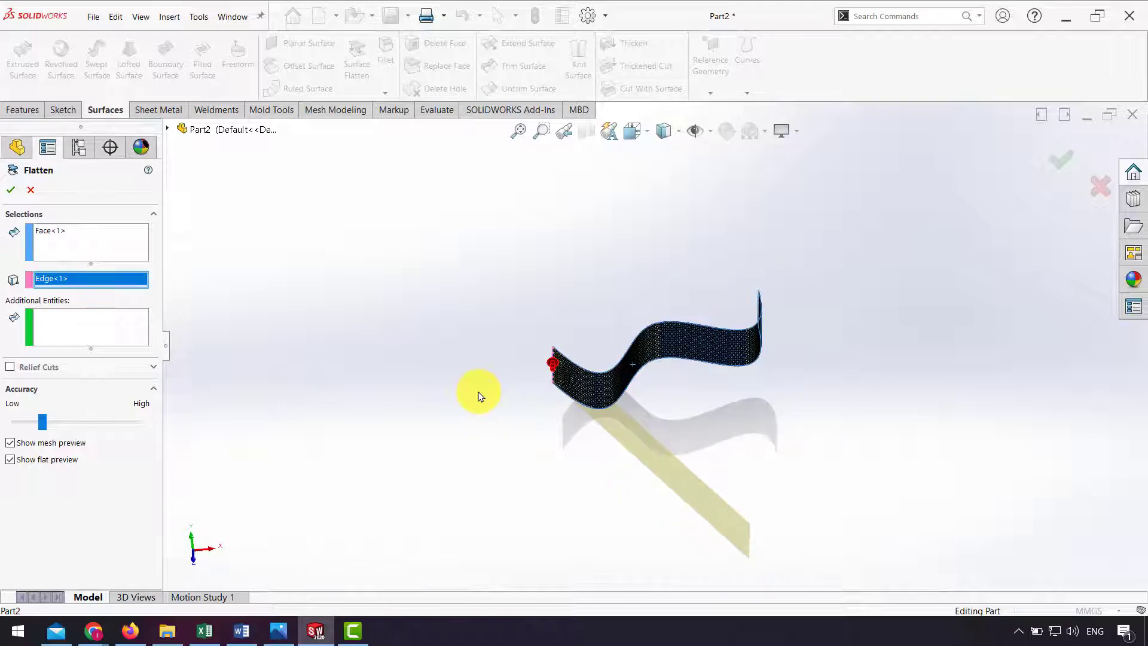
pyautogui.press('Right')
pyautogui.press('Right')
pyautogui.press('Right')
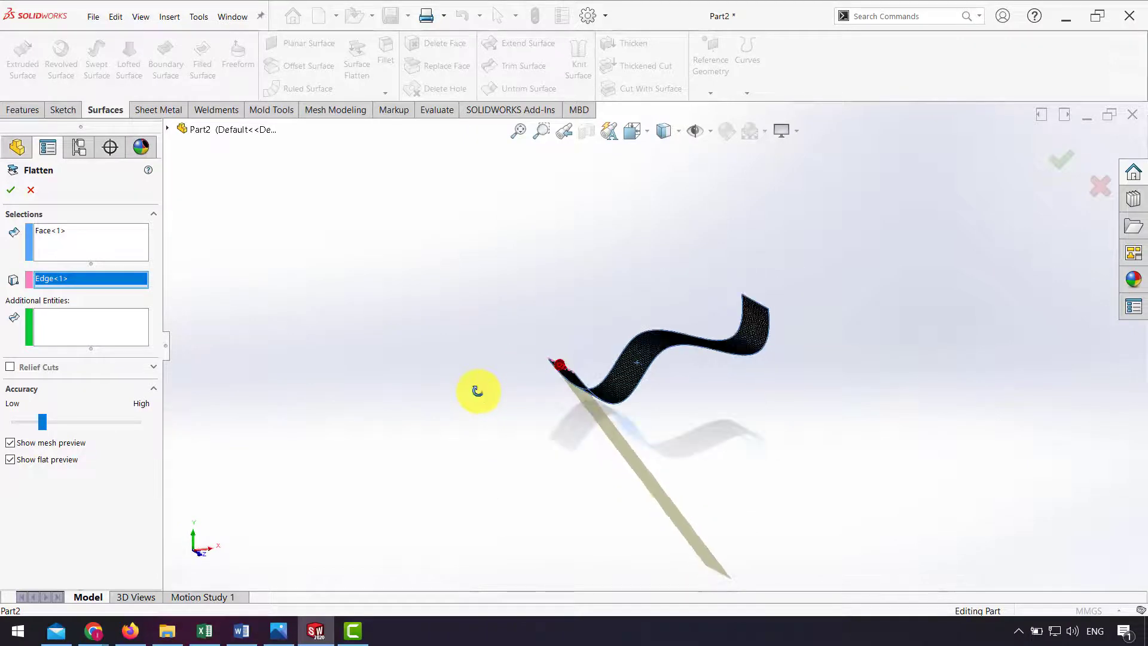
pyautogui.scroll(-10, 478, 391)
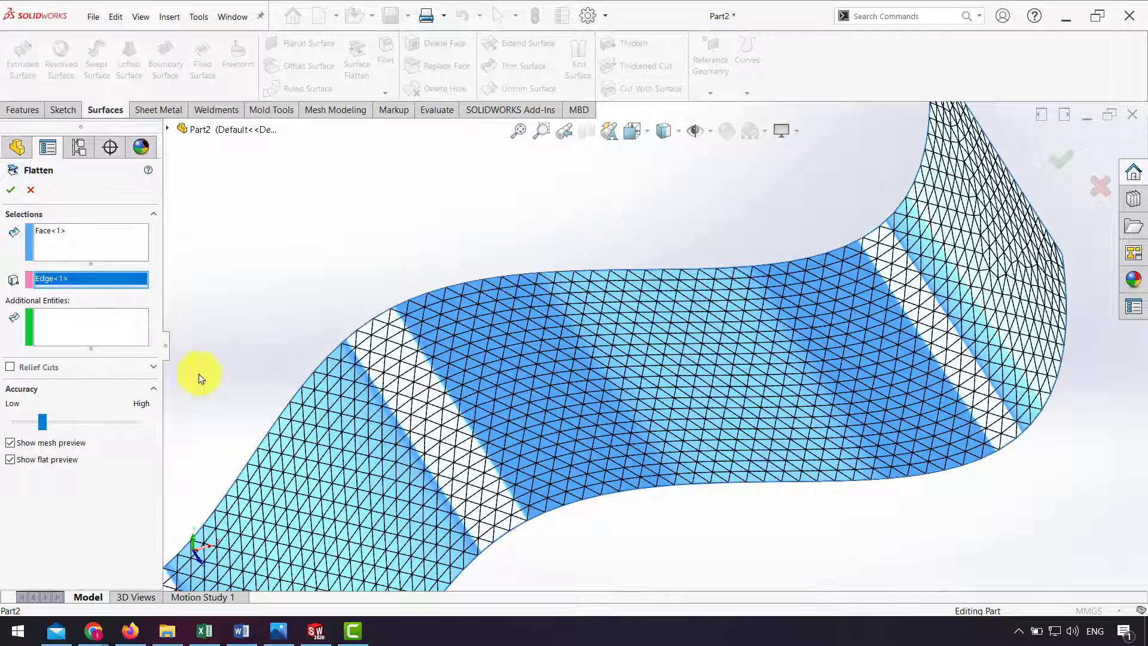
# - Set the Surface Flatten accuracy slider to its lowest setting
pyautogui.click(42, 422)
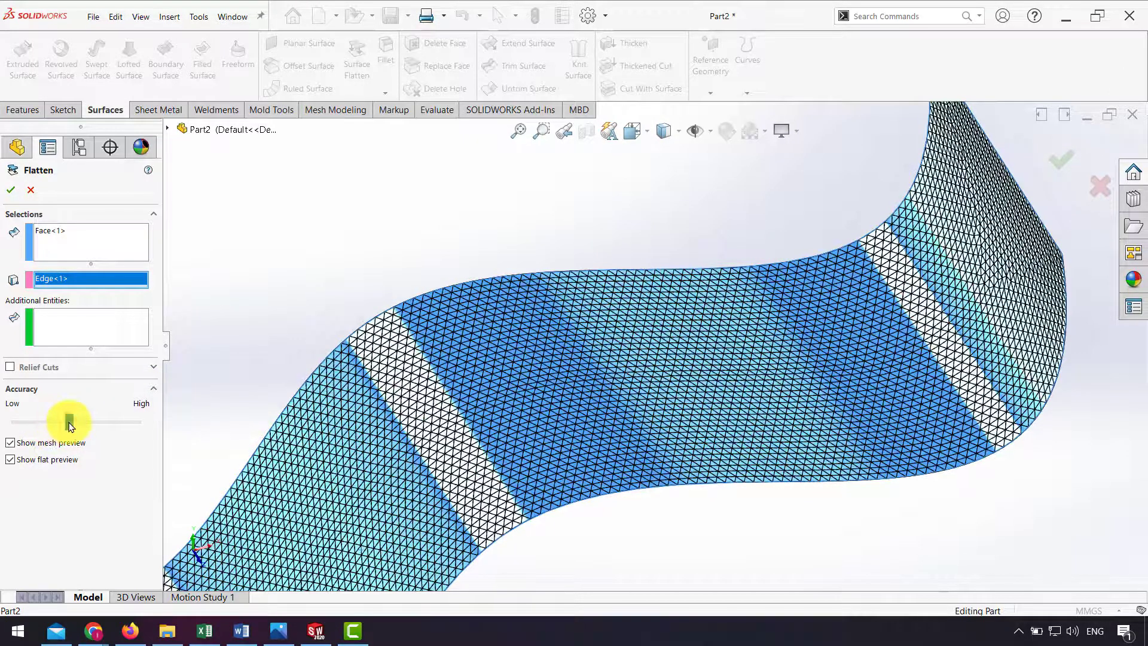
pyautogui.moveTo(70, 422); pyautogui.dragTo(28, 422)
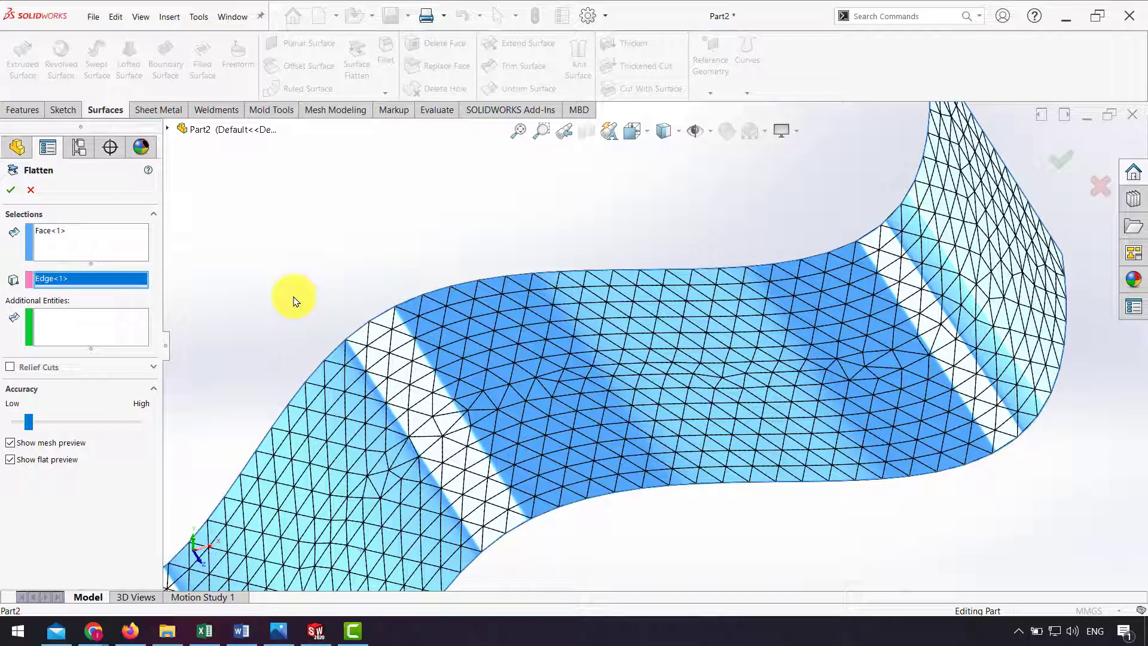
pyautogui.press('f')
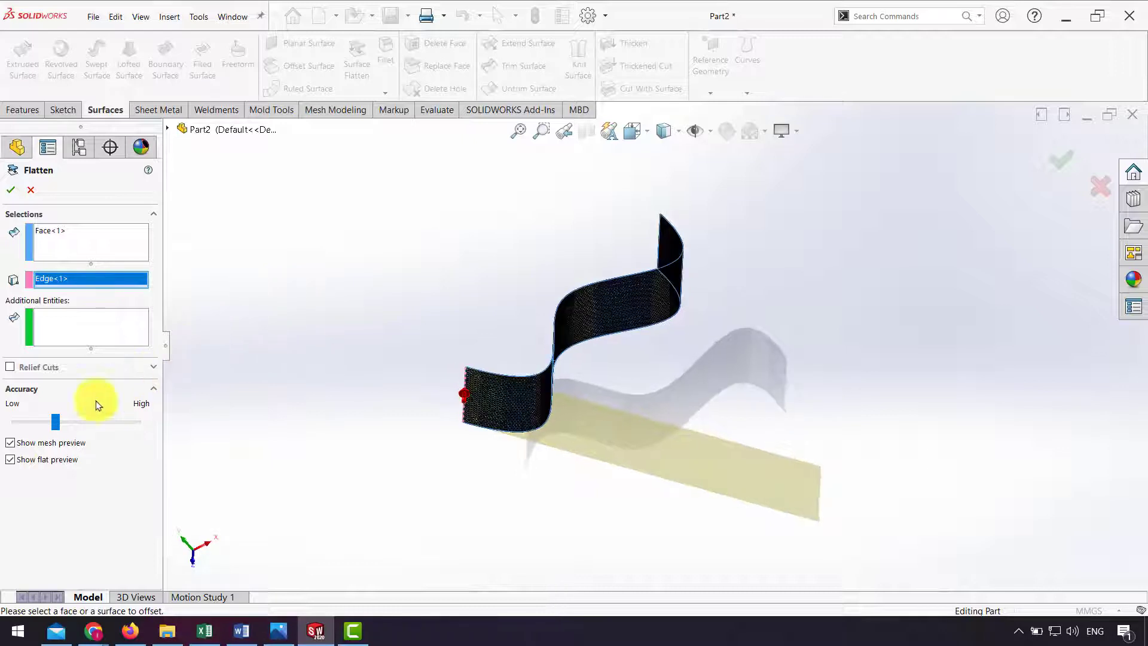
pyautogui.moveTo(55, 421); pyautogui.dragTo(23, 428)
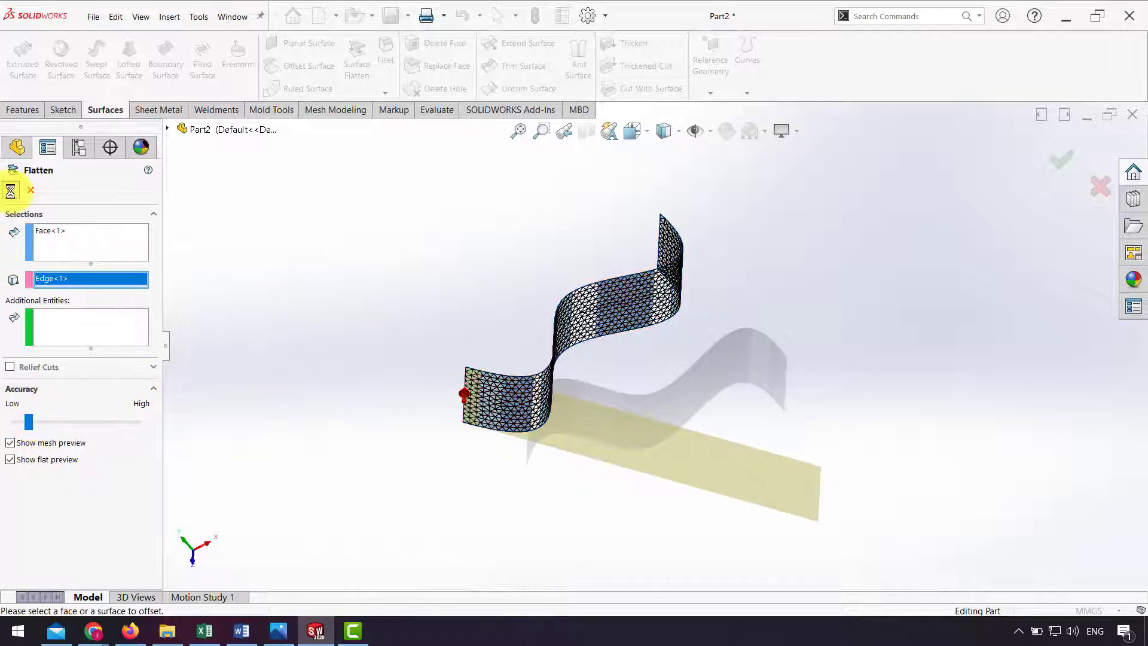
# - Accept the flatten to create Surface-Flatten1, then clear the strip selection
pyautogui.click(11, 189)
pyautogui.click(644, 443)
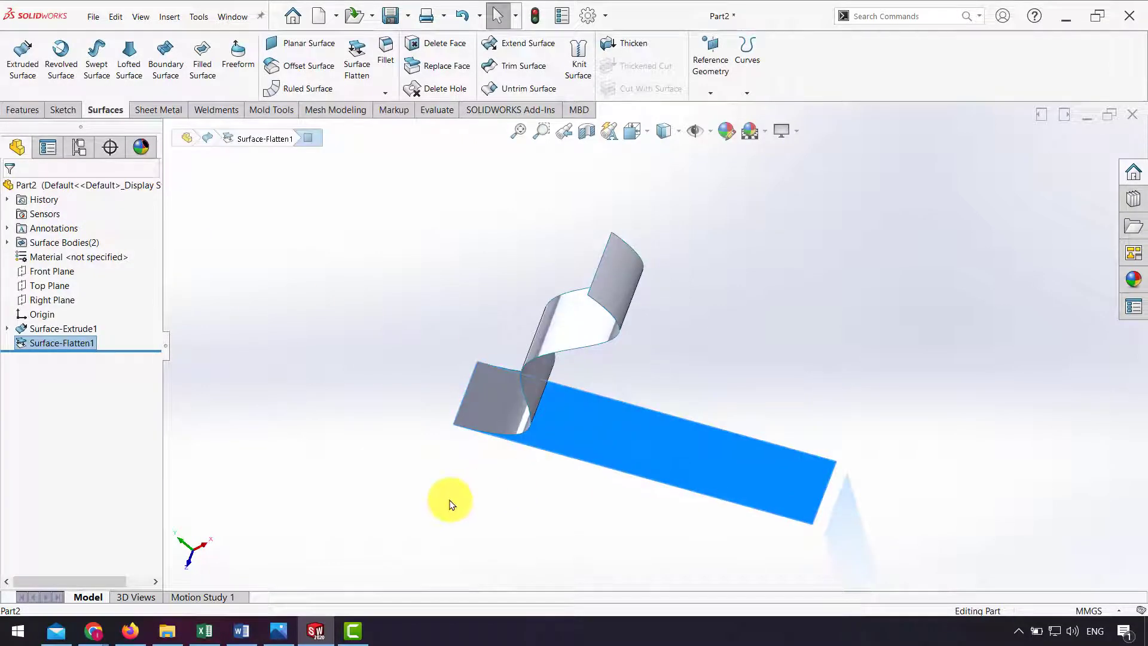
pyautogui.moveTo(450, 504); pyautogui.dragTo(390, 310, button='middle')
pyautogui.click(389, 310)
# - Measure the flat strip's long edge, reading about 296.97 mm, then clear the measurement
pyautogui.click(436, 111)
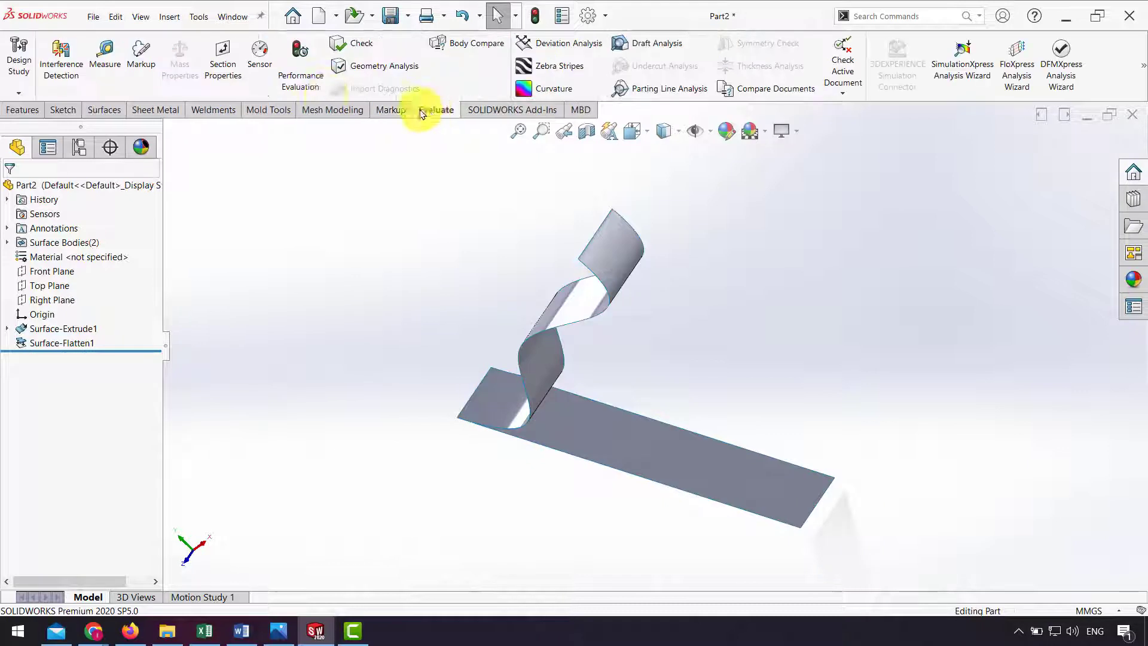
pyautogui.click(105, 64)
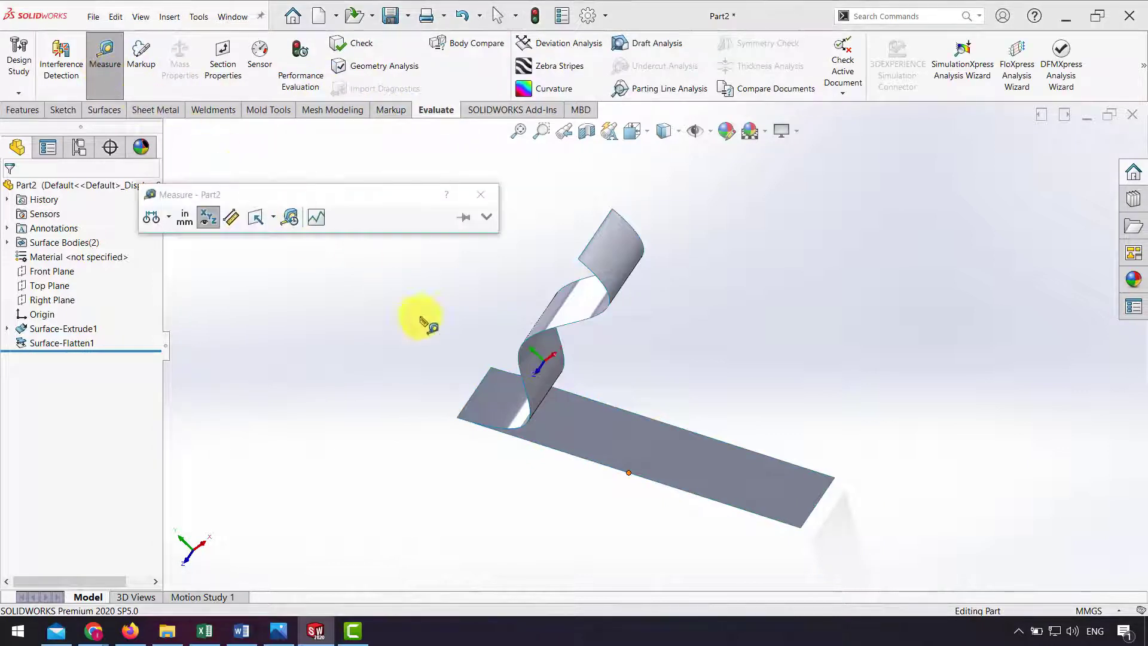
pyautogui.click(651, 478)
pyautogui.scroll(2, 781, 487)
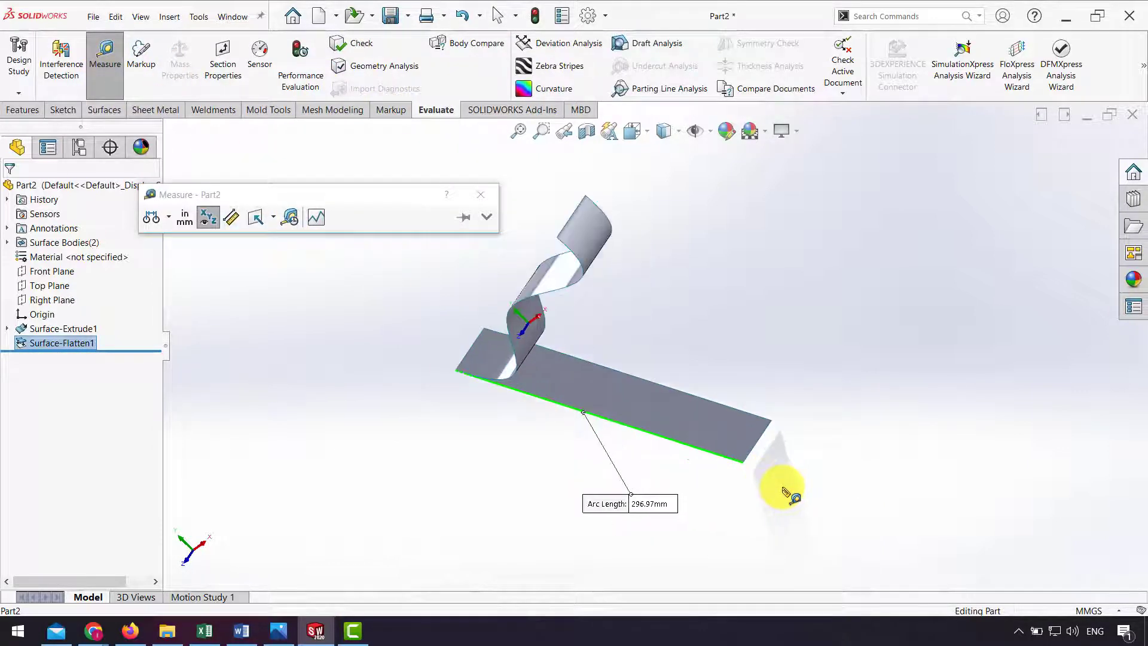
pyautogui.click(744, 529)
pyautogui.click(726, 460)
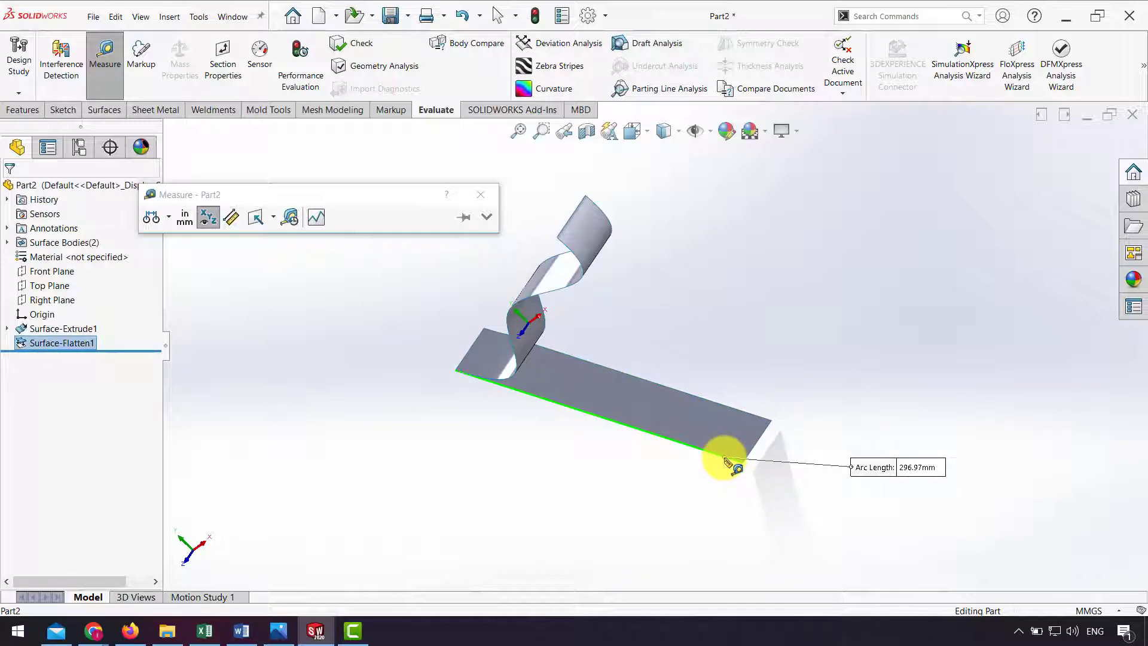
pyautogui.click(908, 487)
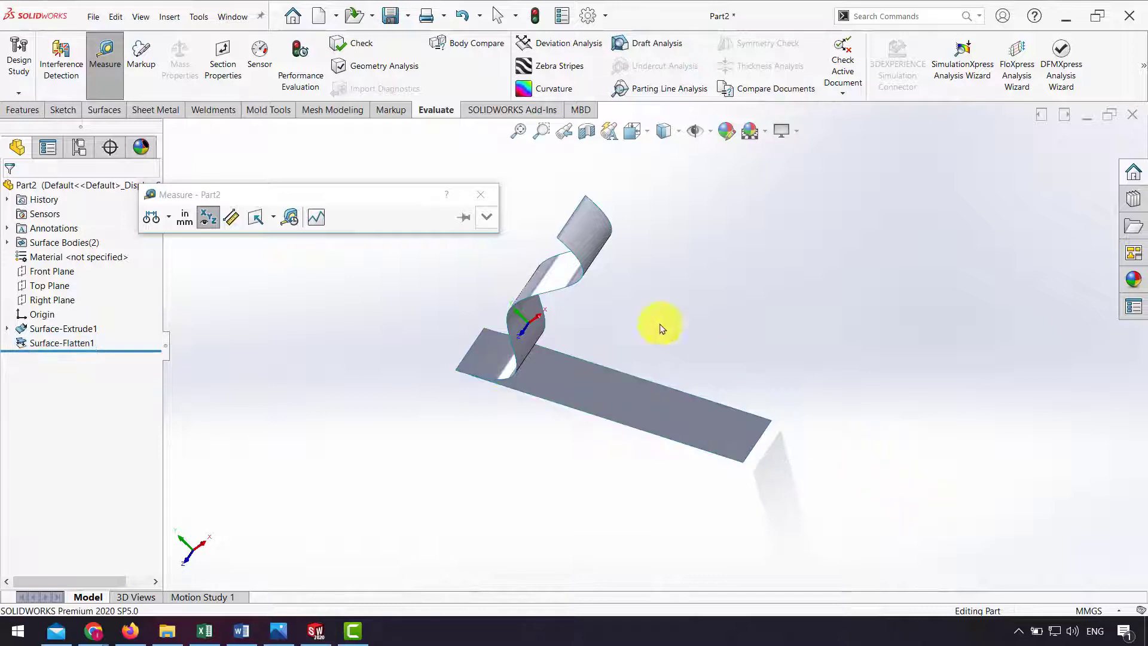
# - Close Measure and rebuild Surface-Flatten1 with its accuracy raised near High
pyautogui.click(478, 205)
pyautogui.rightClick(71, 343)
pyautogui.click(84, 311)
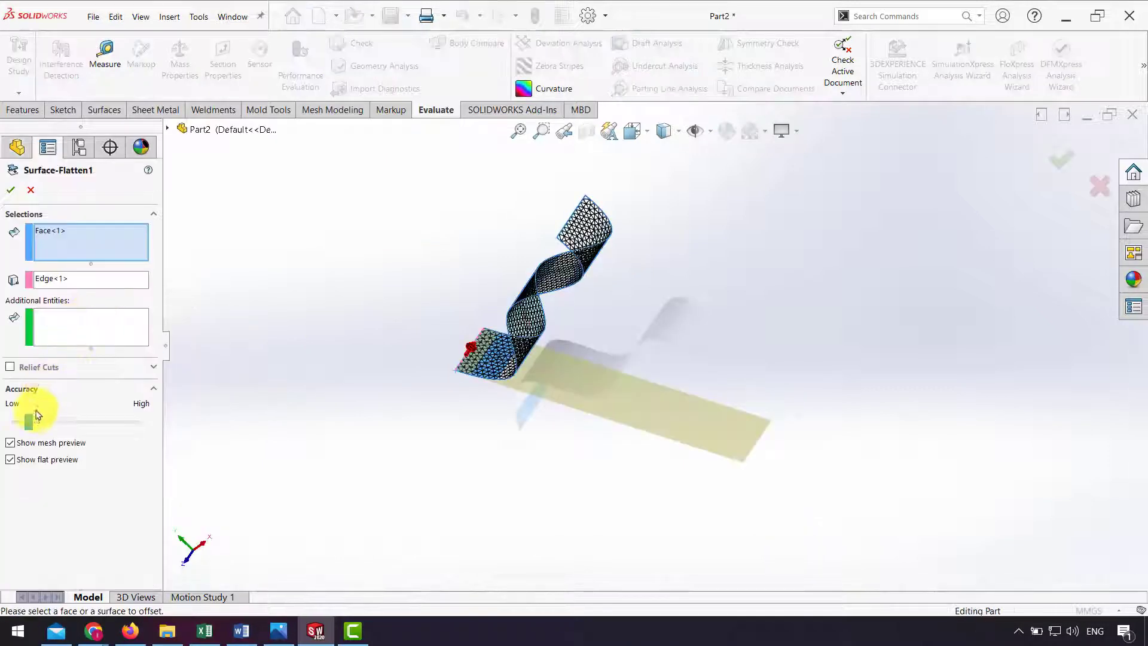
pyautogui.moveTo(55, 429); pyautogui.dragTo(112, 428)
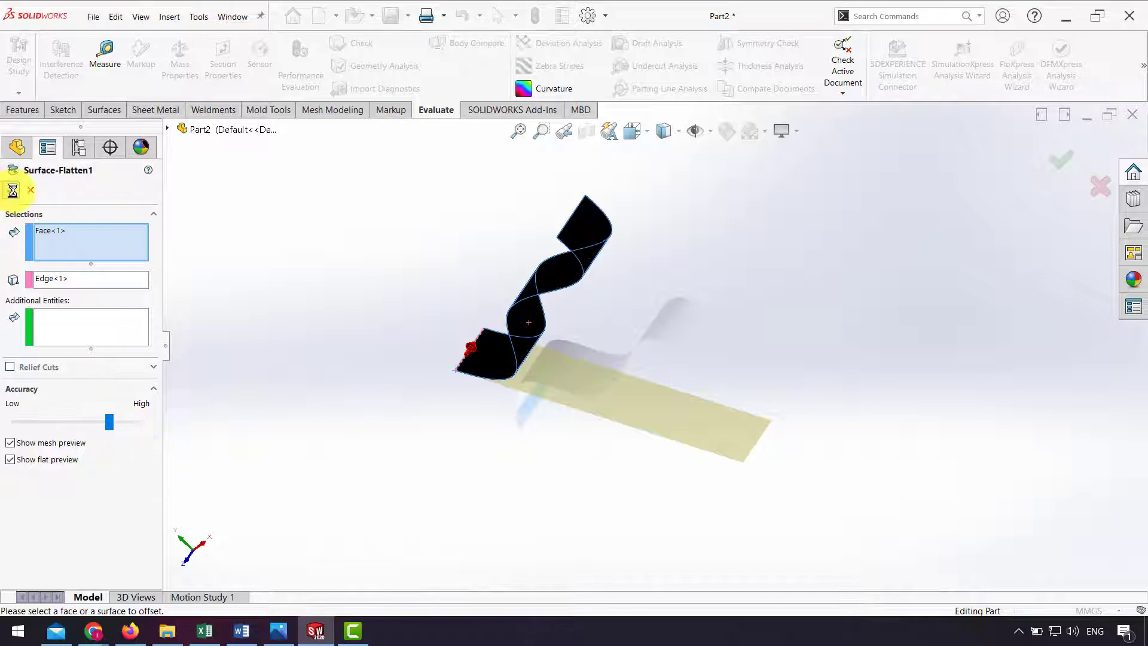
pyautogui.click(10, 190)
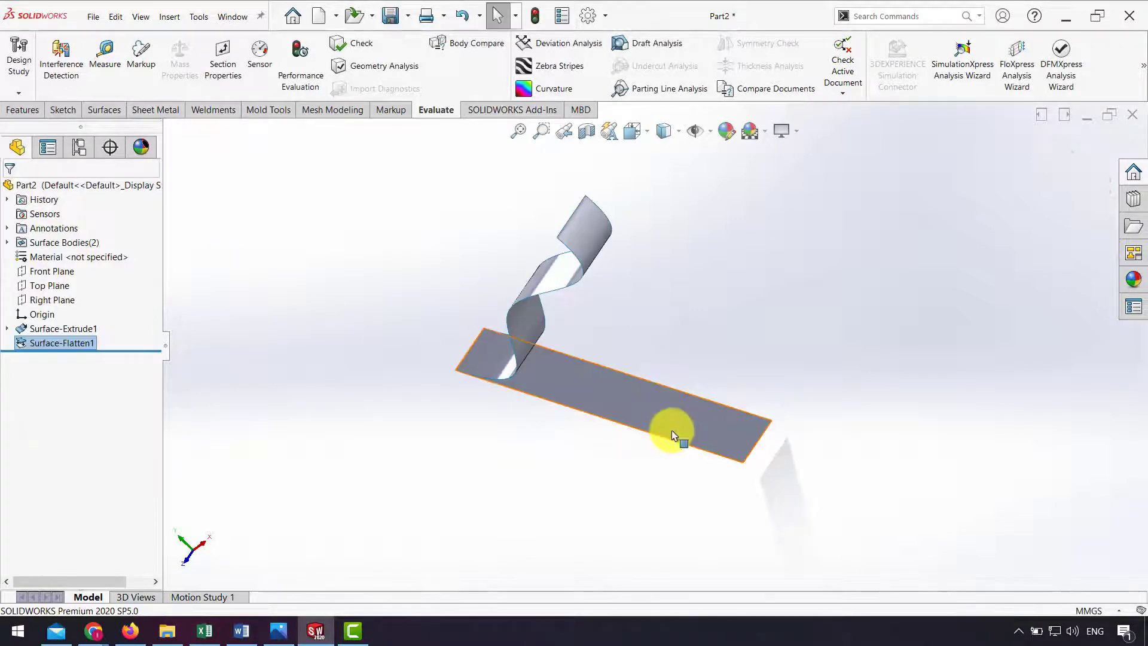
# - Re-measure the flat strip's long edge, now reading 297.18 mm
pyautogui.click(105, 57)
pyautogui.click(630, 425)
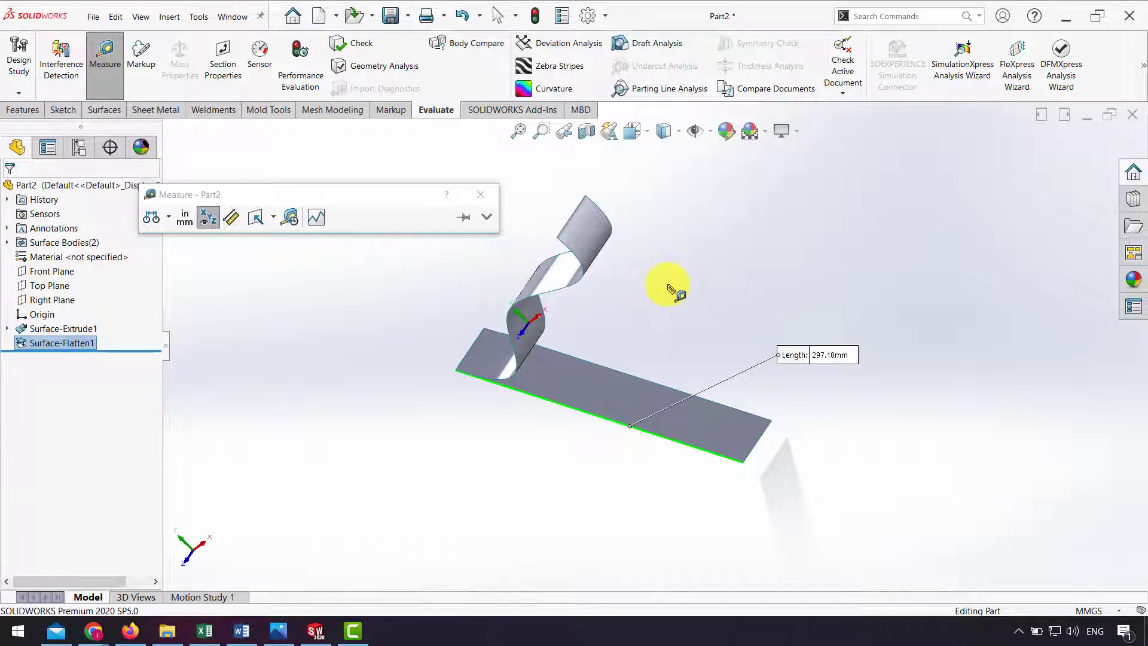
pyautogui.click(62, 343)
pyautogui.click(383, 341)
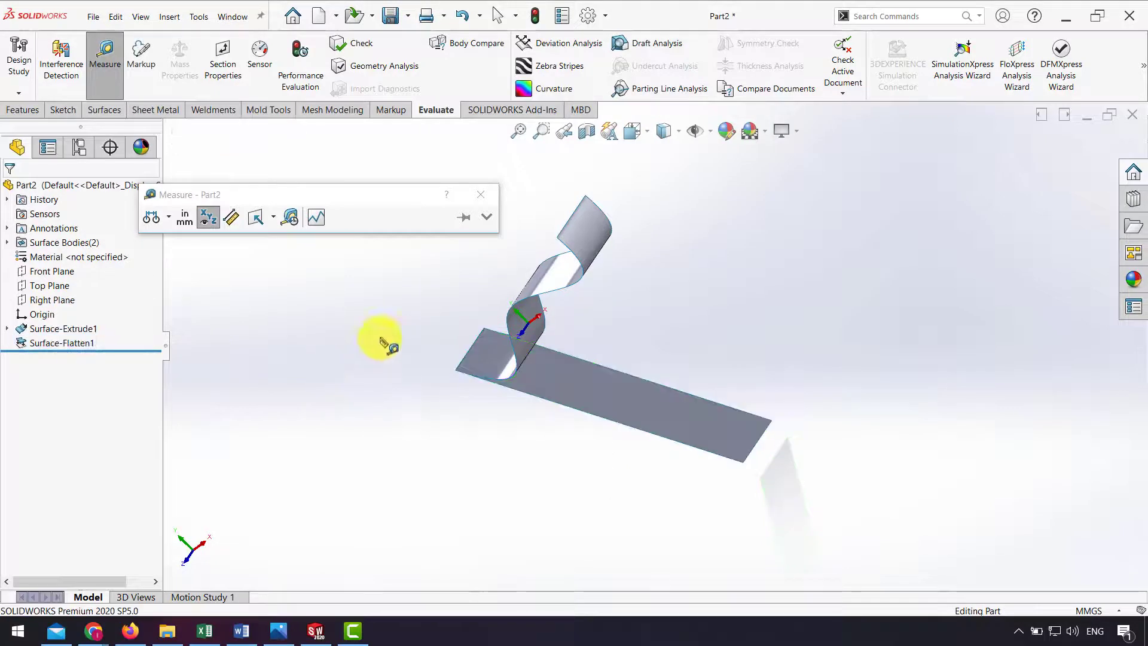
# - Close Measure and hide the Surface-Flatten1 surface
pyautogui.click(480, 194)
pyautogui.click(60, 343)
pyautogui.click(62, 311)
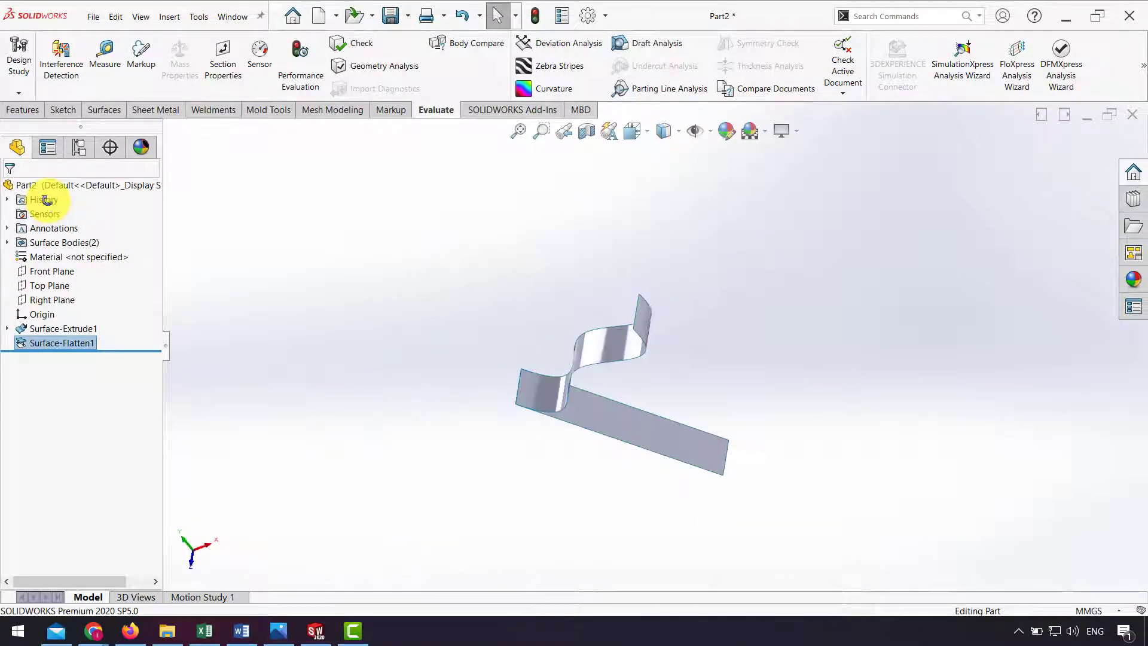
# - Delete the Surface-Extrude1 wavy body with Body-Delete/Keep, leaving only the flat strip
pyautogui.click(9, 244)
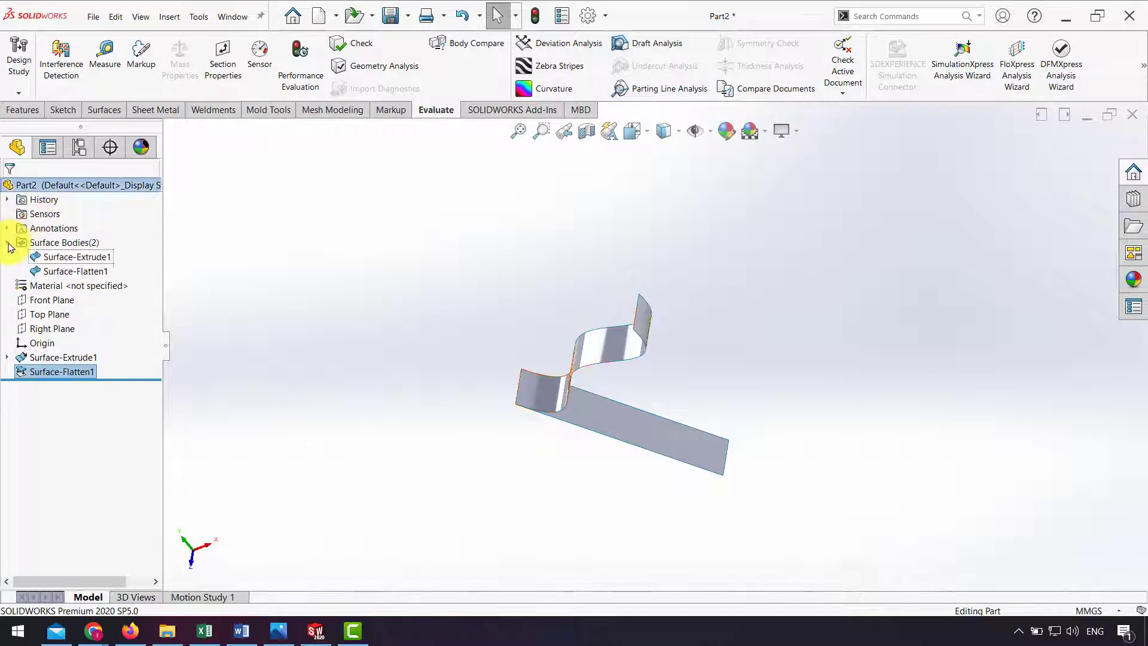
pyautogui.click(65, 259)
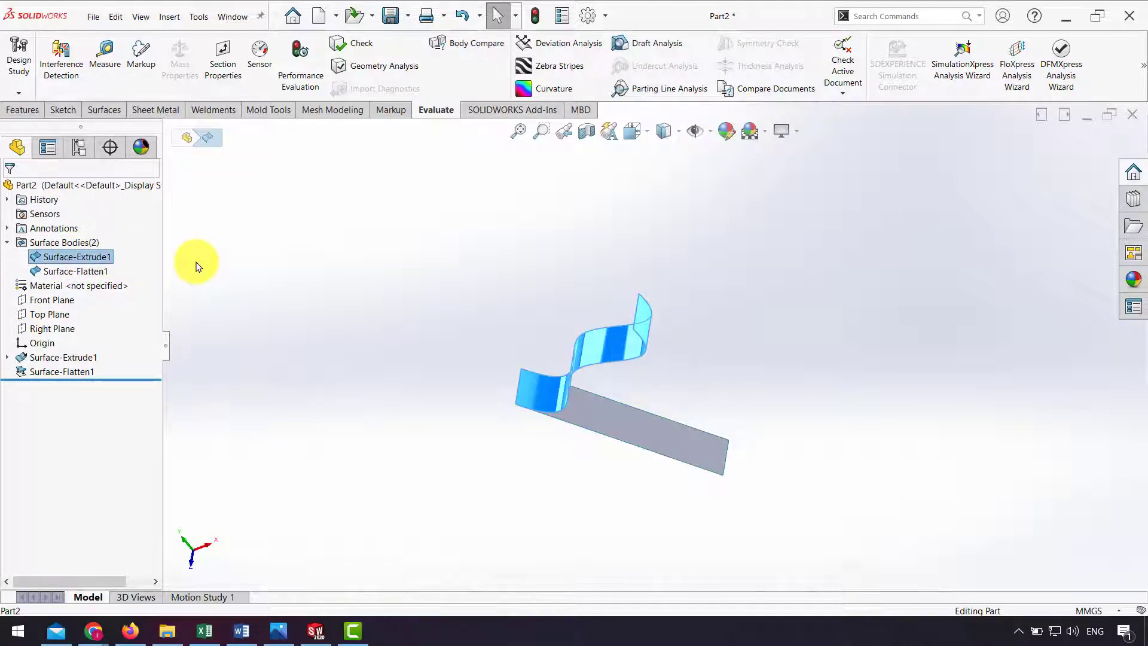
pyautogui.press('Delete')
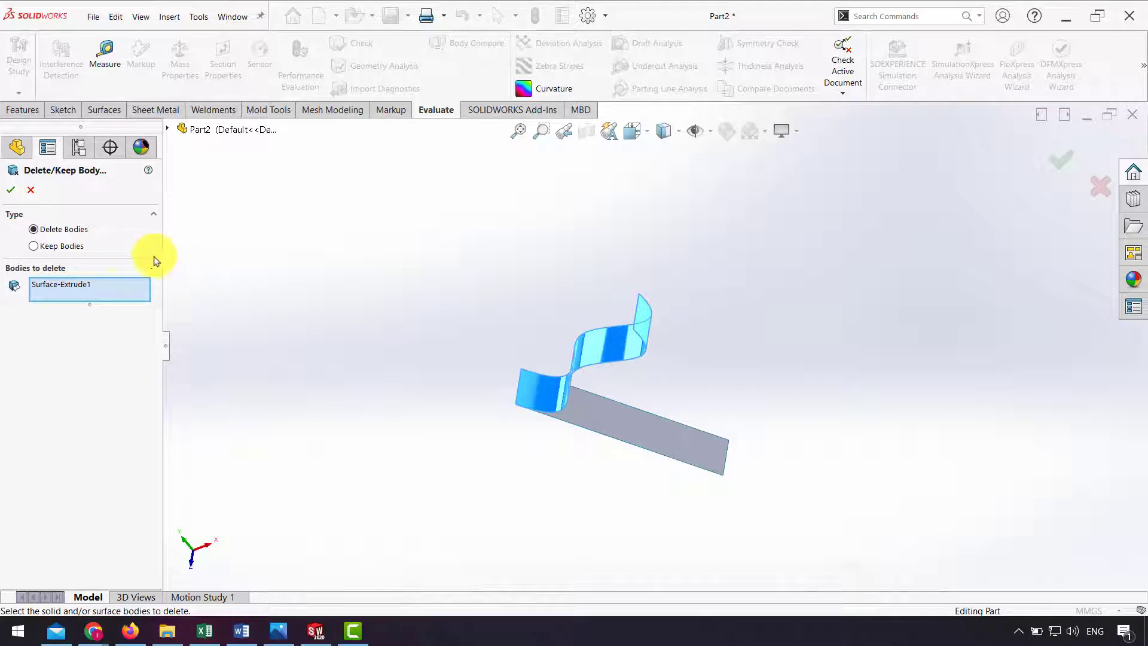
pyautogui.click(12, 191)
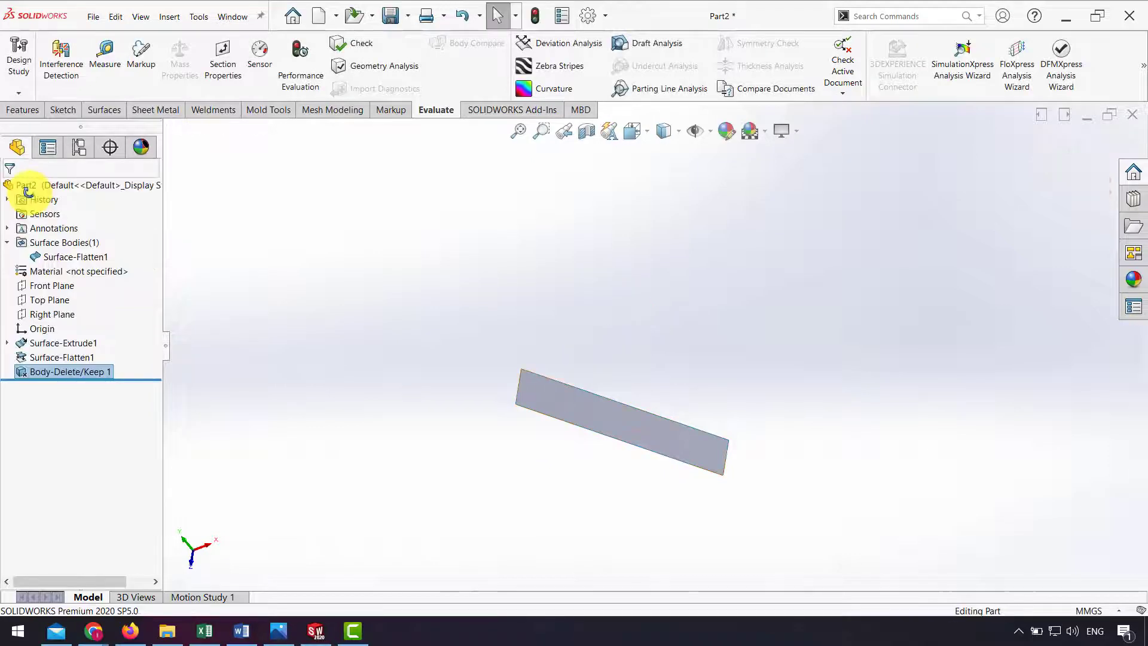
pyautogui.press('Up')
pyautogui.press('Up')
pyautogui.press('Up')
pyautogui.press('Up')
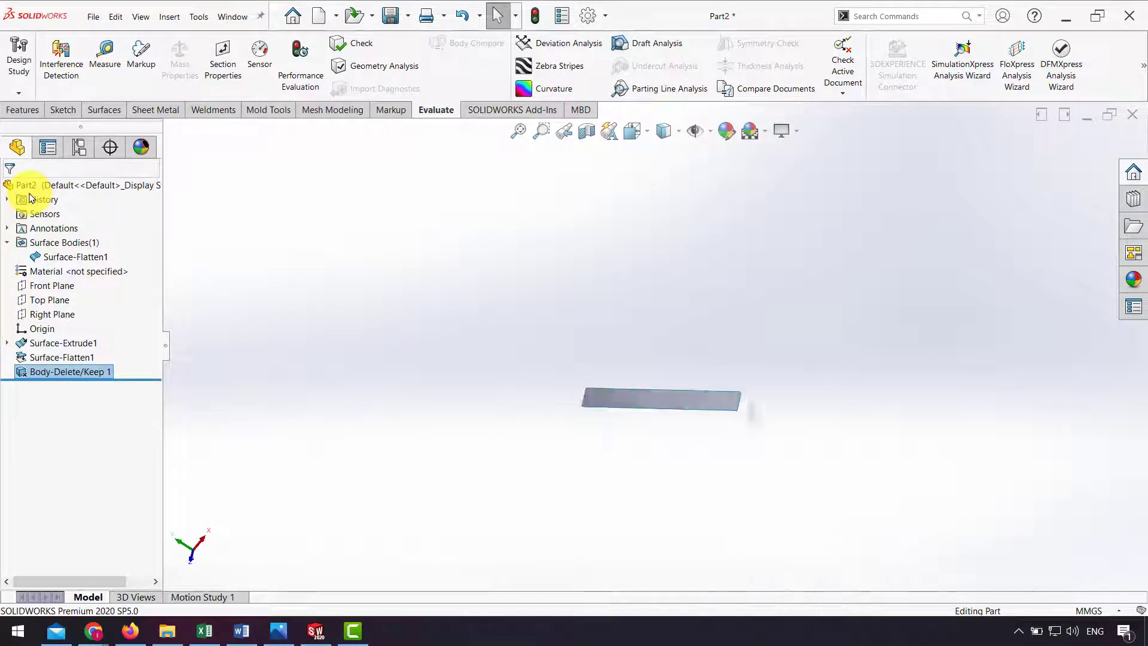
pyautogui.press('Up')
pyautogui.press('Up')
pyautogui.moveTo(651, 313); pyautogui.dragTo(643, 308, button='middle')
# - Delete the Body-Delete/Keep 1 and Surface-Flatten1 features, restoring only the wavy surface
pyautogui.click(88, 377)
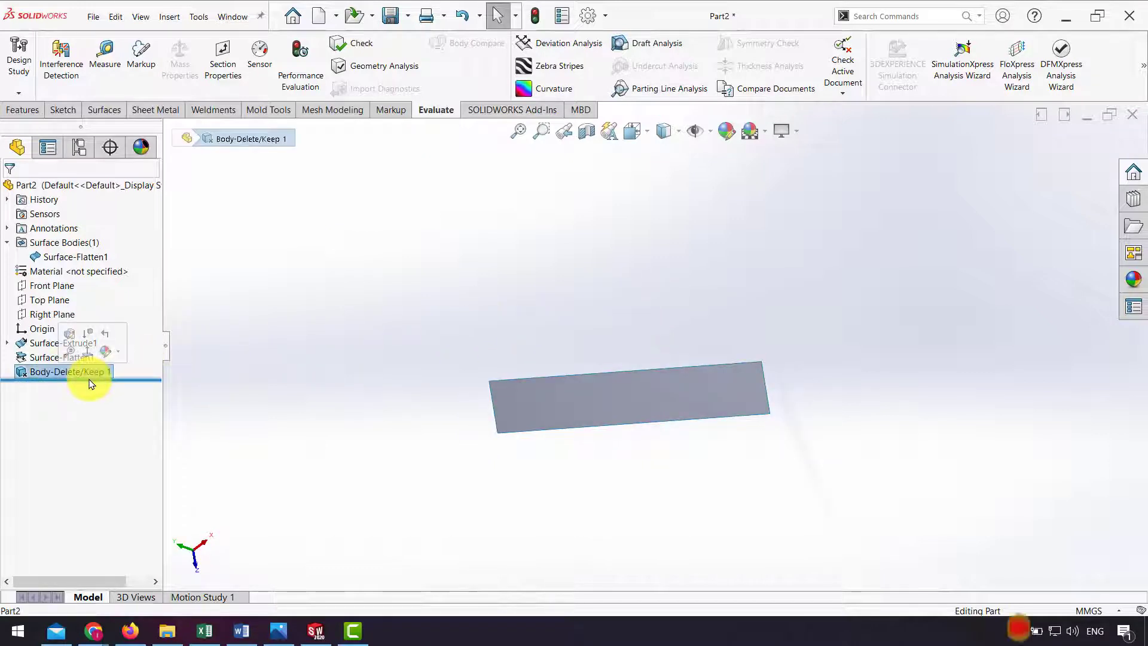
pyautogui.hotkey('ctrl', 'b')
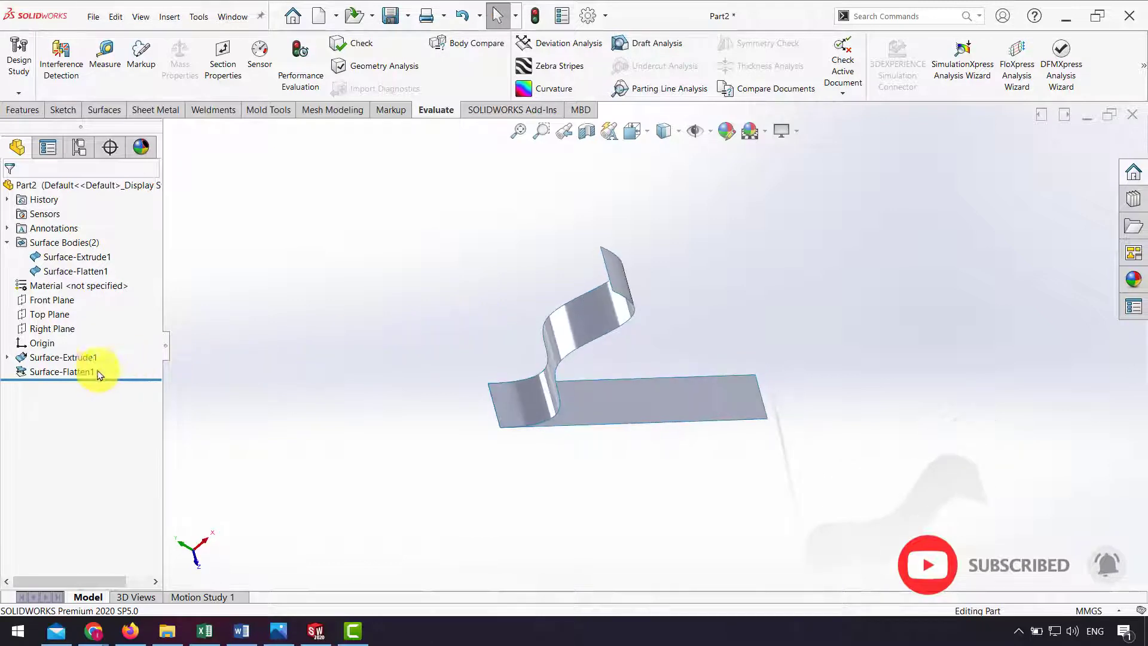
pyautogui.click(78, 374)
pyautogui.press('Delete')
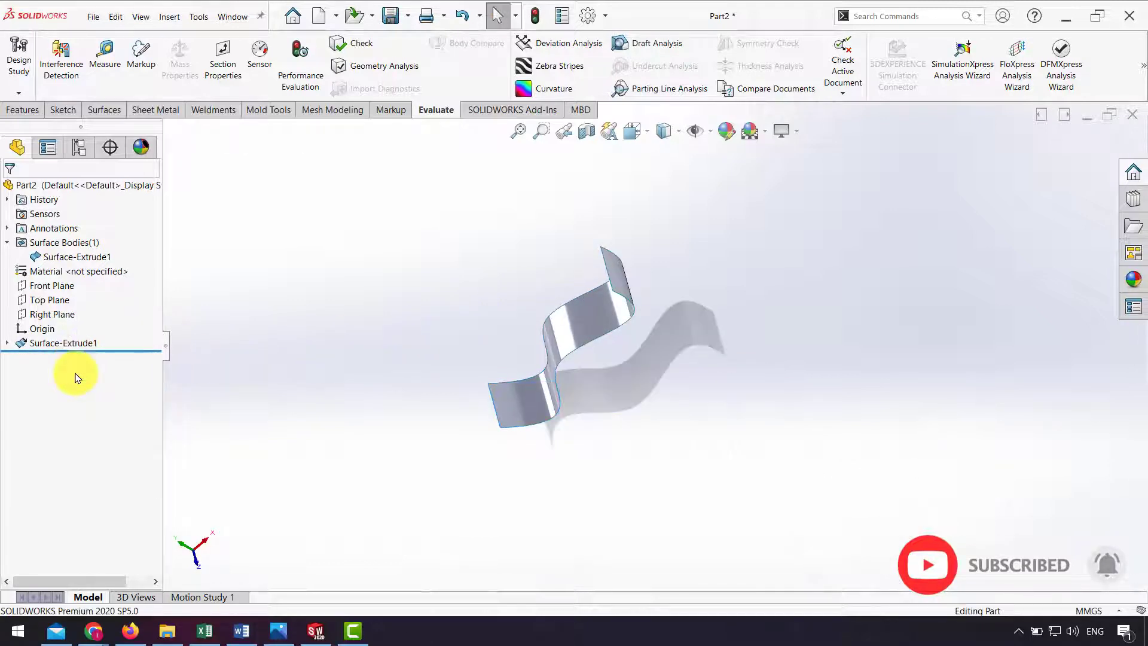
pyautogui.press('Left')
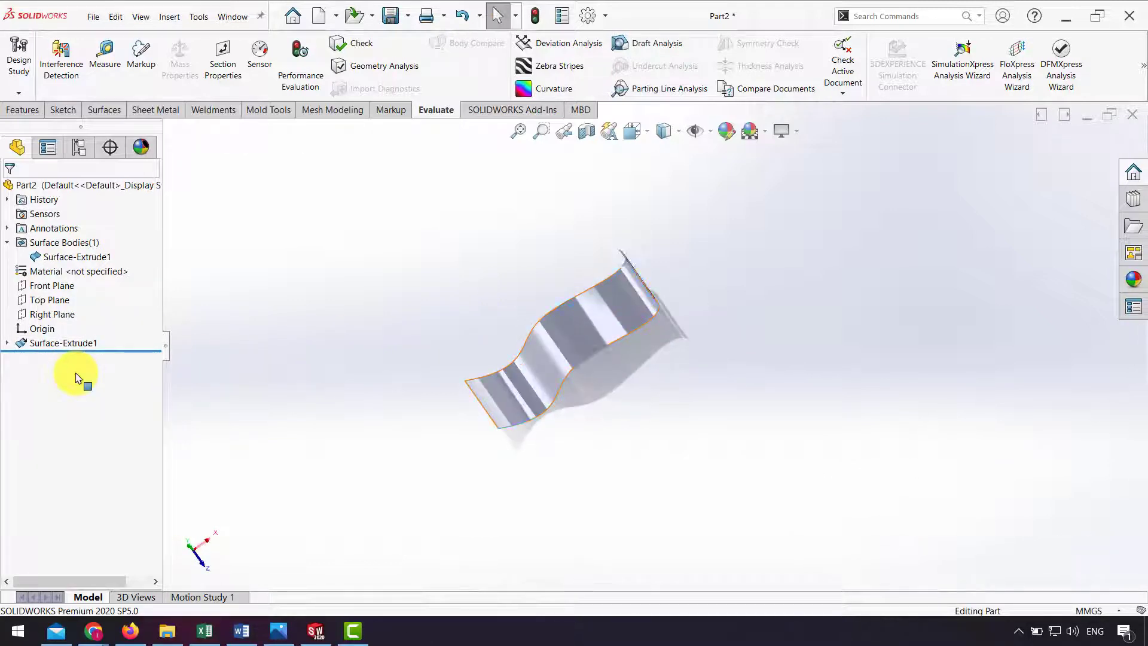
pyautogui.press('Left')
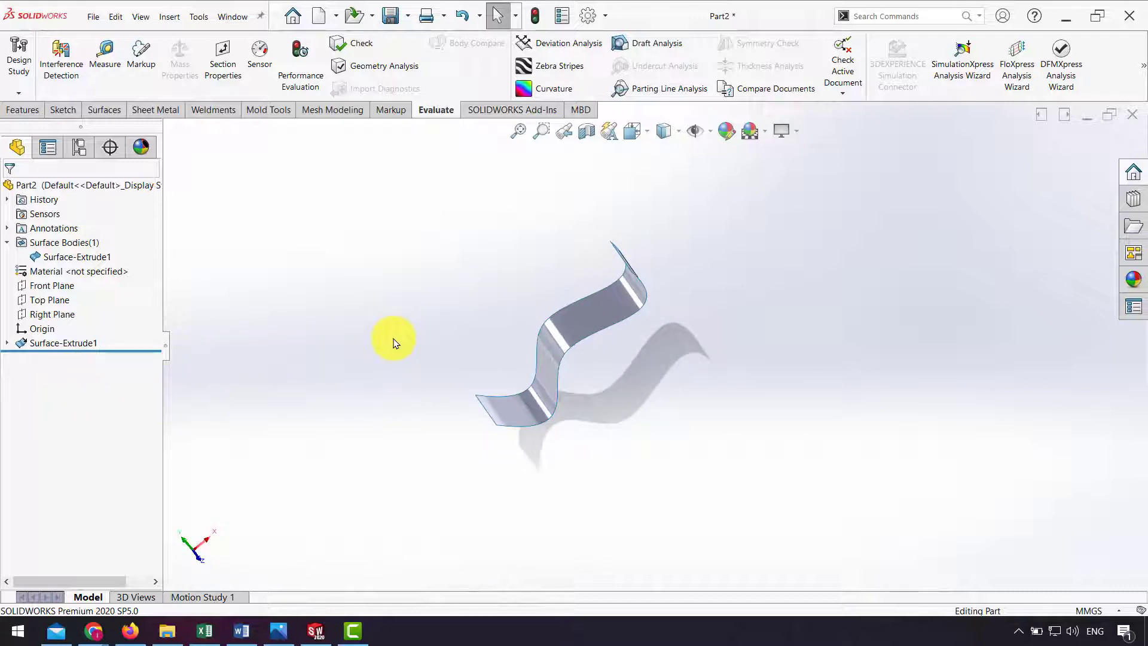
# - Sketch a circle on the Top Plane over the wavy surface
pyautogui.click(51, 299)
pyautogui.click(62, 277)
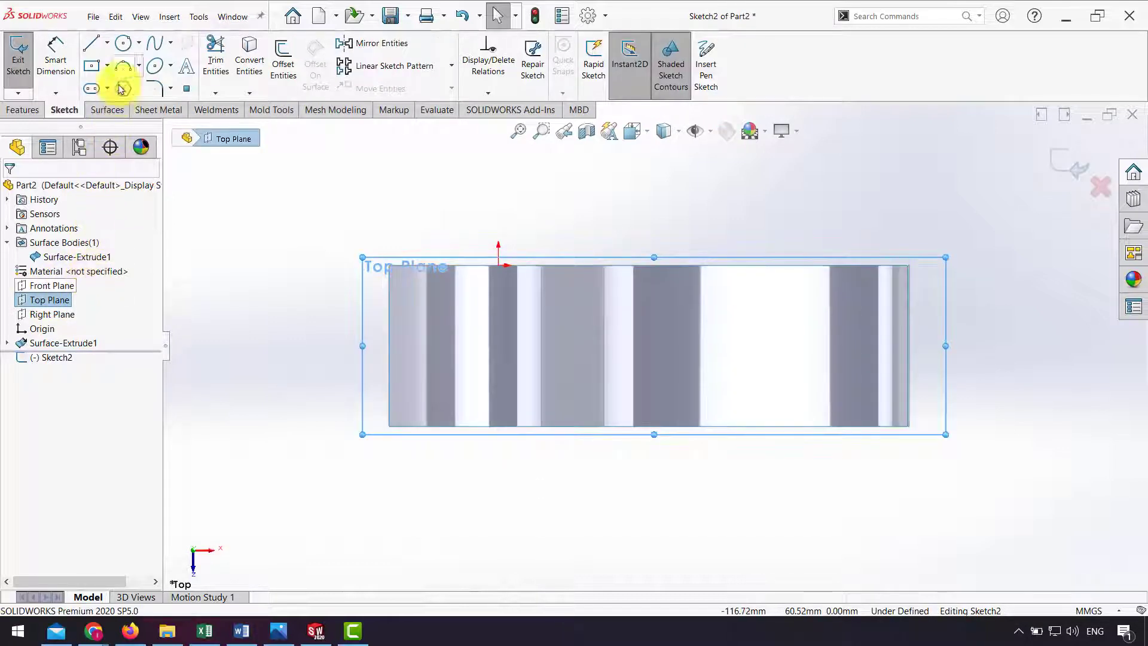
pyautogui.click(127, 46)
pyautogui.click(712, 338)
pyautogui.click(697, 381)
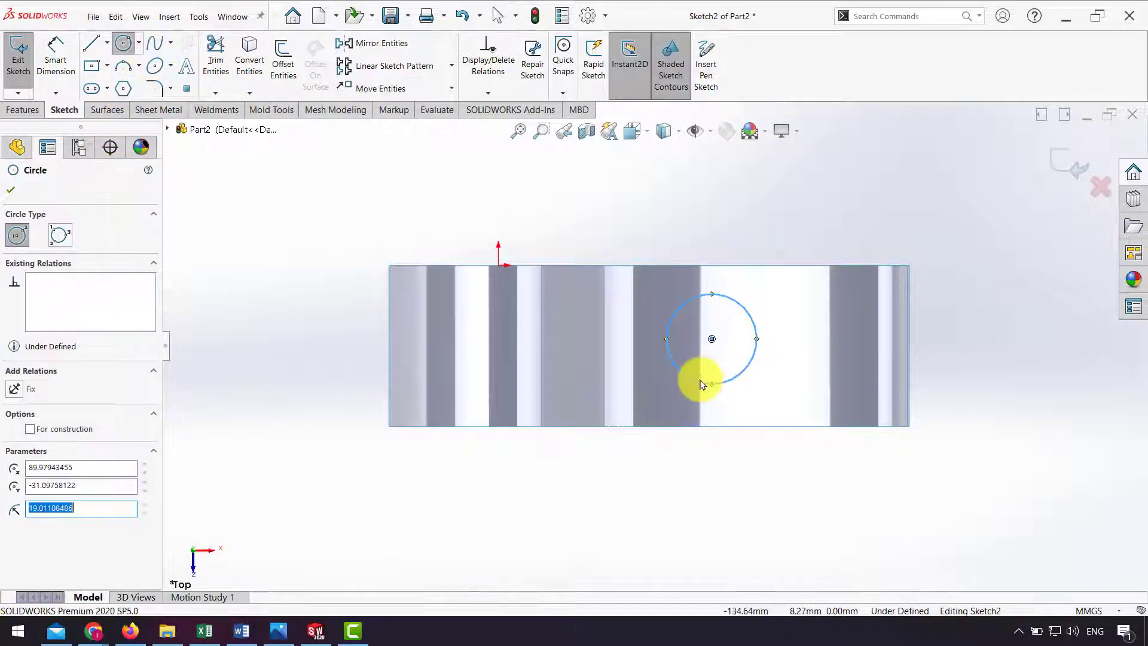
# - Trim the wavy surface with Sketch2, removing the circle to leave a hole
pyautogui.click(107, 110)
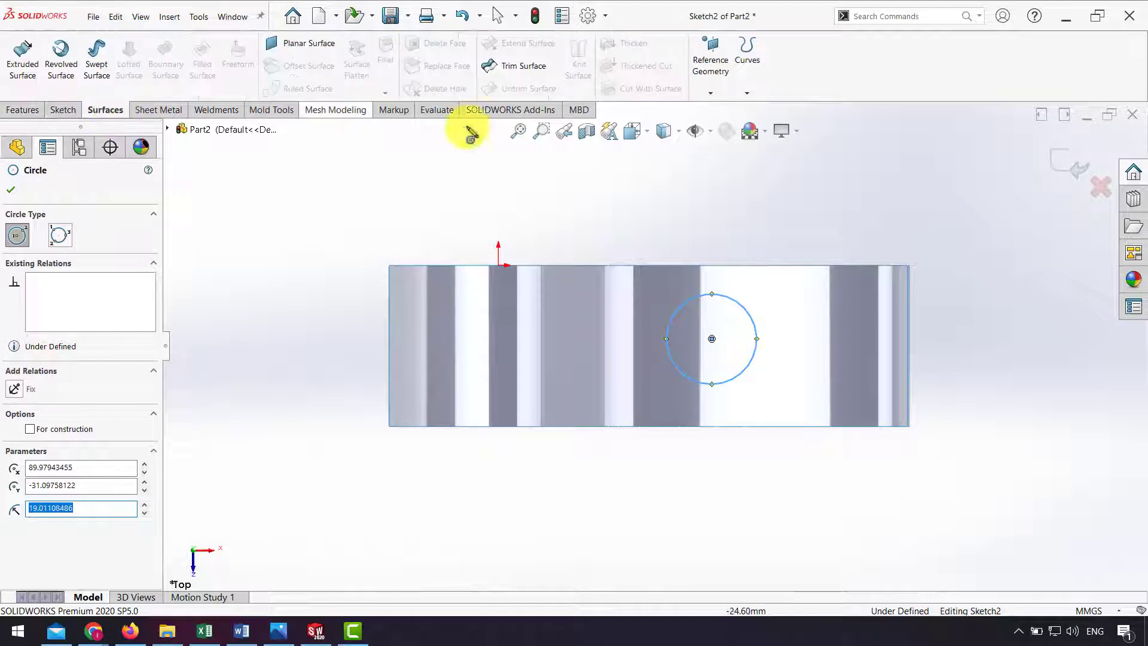
pyautogui.click(1057, 160)
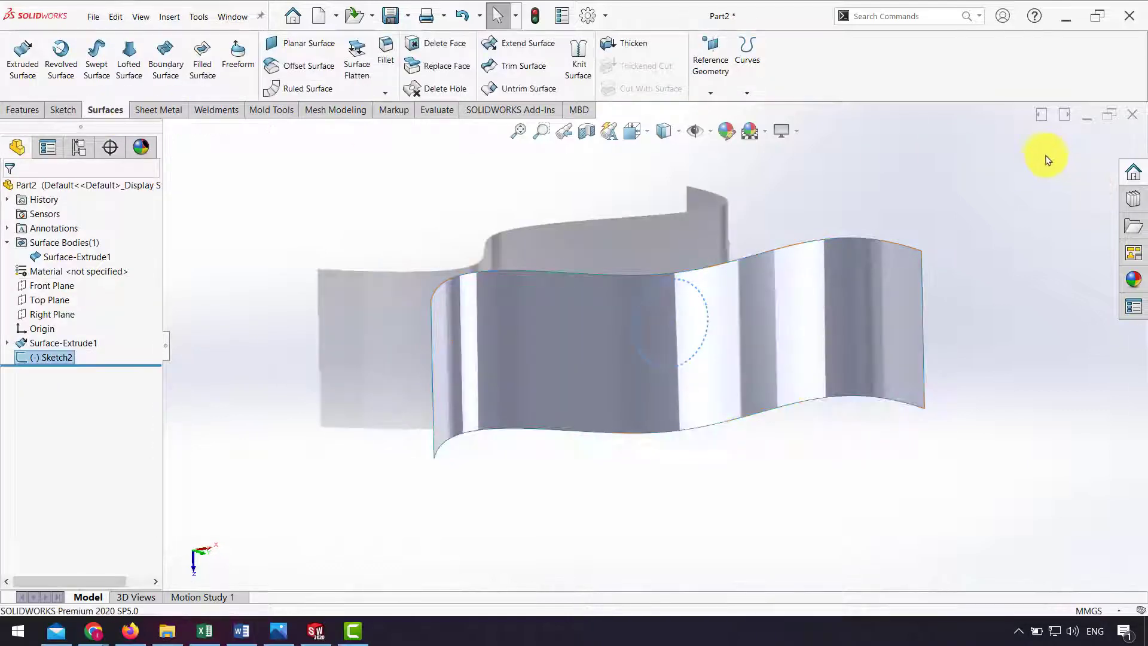
pyautogui.click(521, 66)
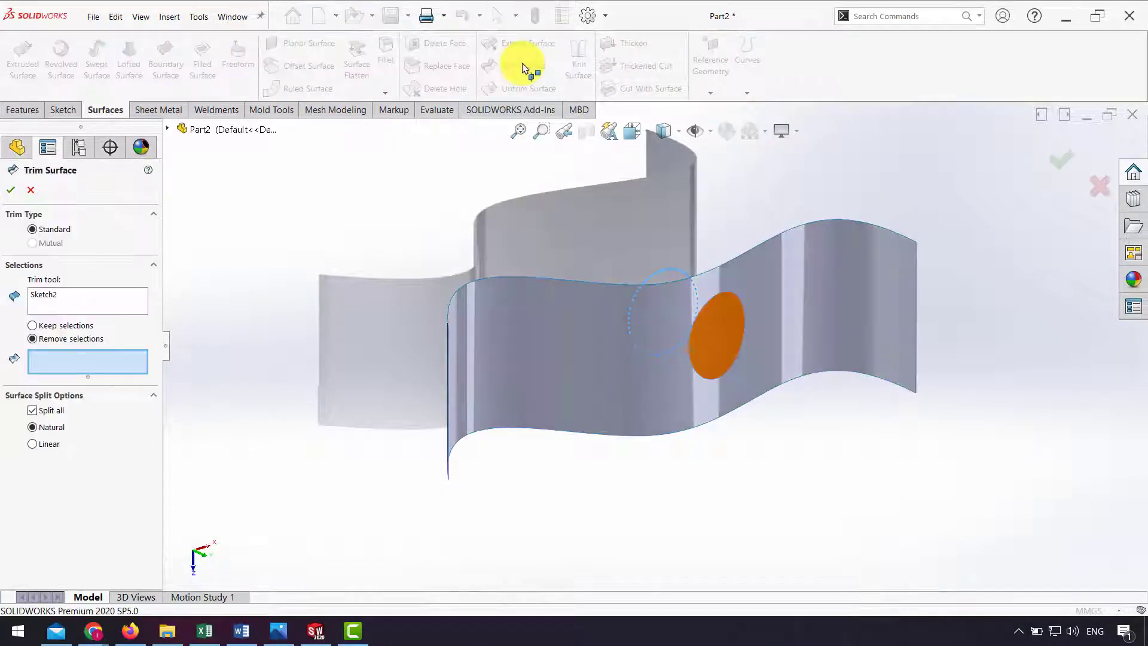
pyautogui.click(694, 339)
pyautogui.click(1060, 157)
pyautogui.moveTo(872, 482); pyautogui.dragTo(849, 486, button='middle')
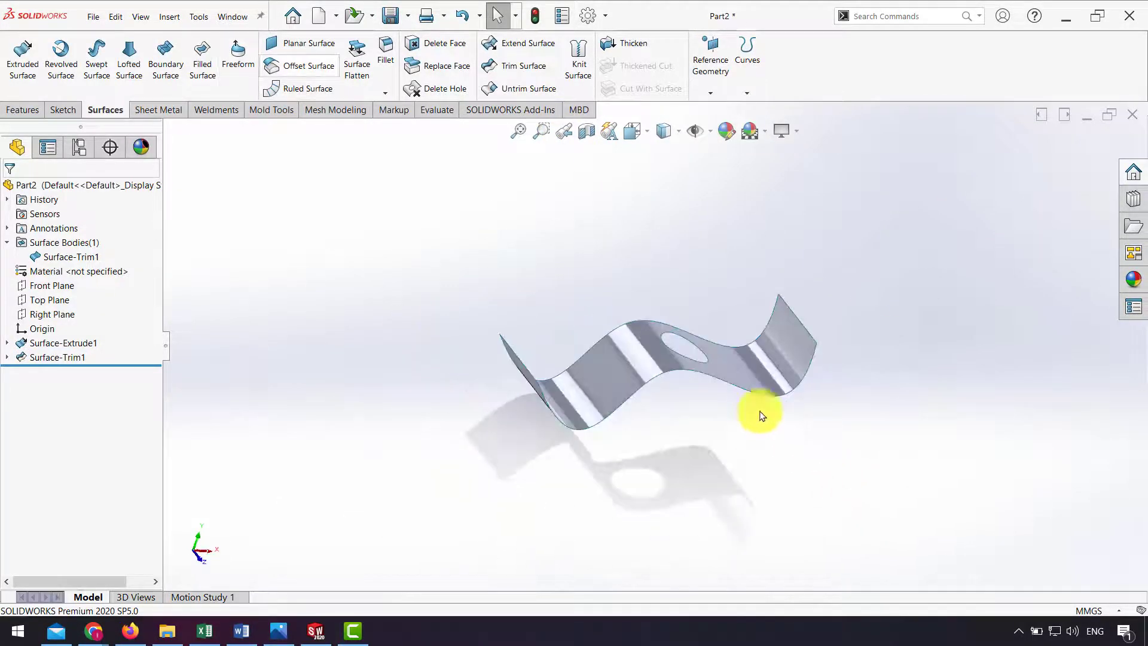
# - Create a Surface Flatten of the wavy face, using its left edge as the reference
pyautogui.click(357, 66)
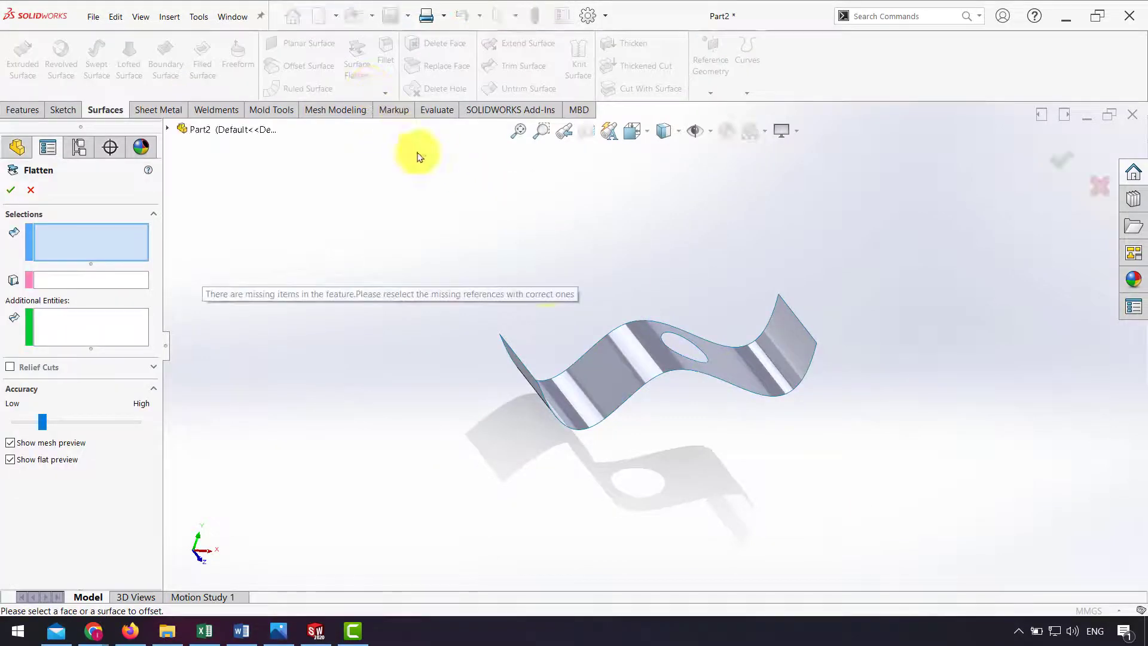
pyautogui.click(595, 393)
pyautogui.click(72, 279)
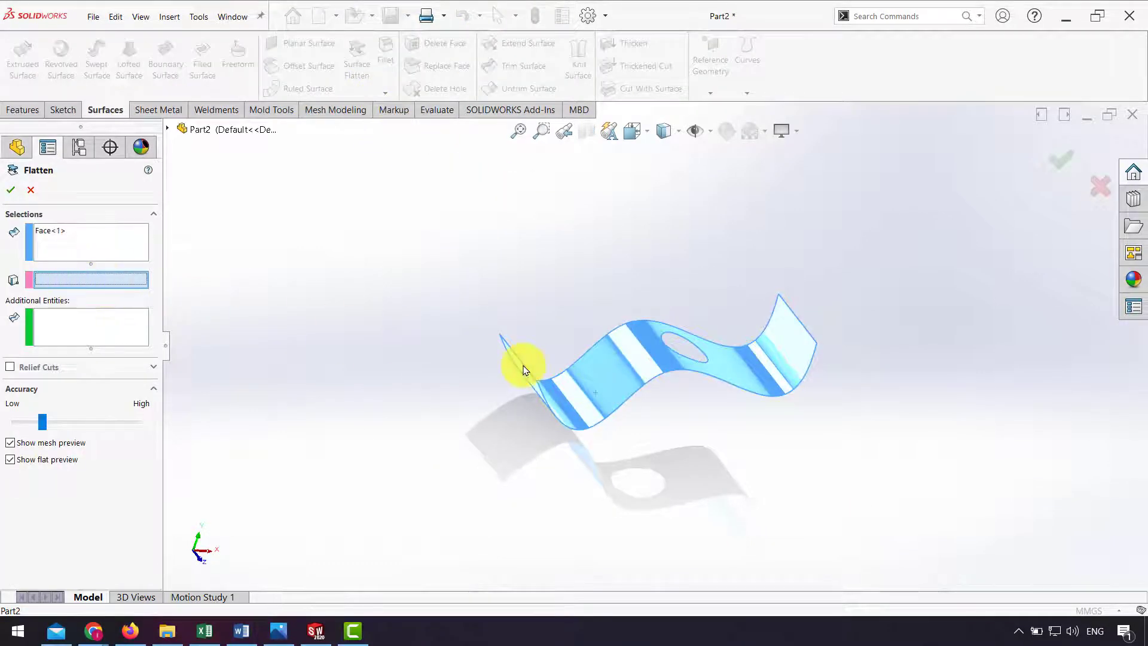
pyautogui.click(524, 370)
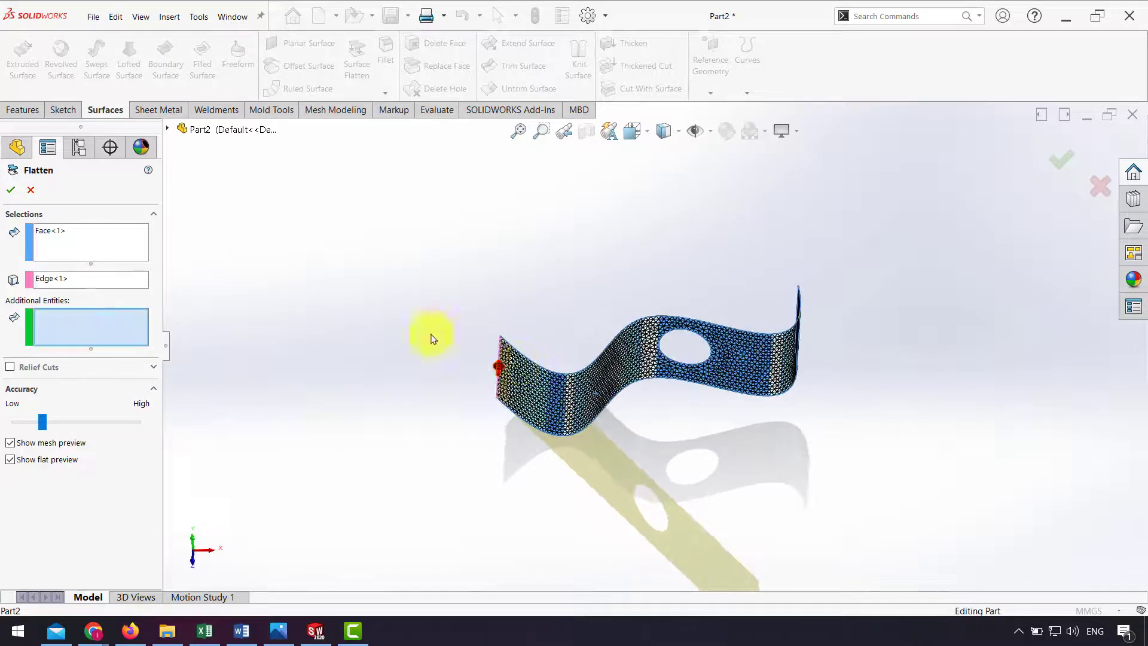
pyautogui.click(11, 189)
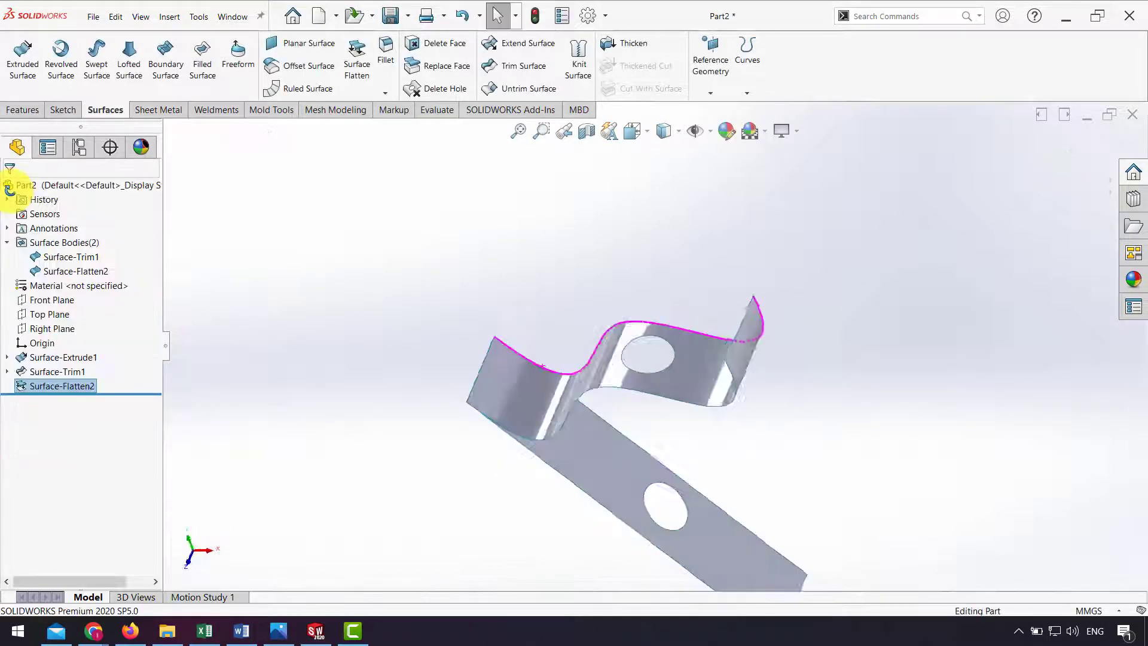
# - Delete the original Surface-Trim1 curved body, leaving only the flat strip
pyautogui.click(92, 258)
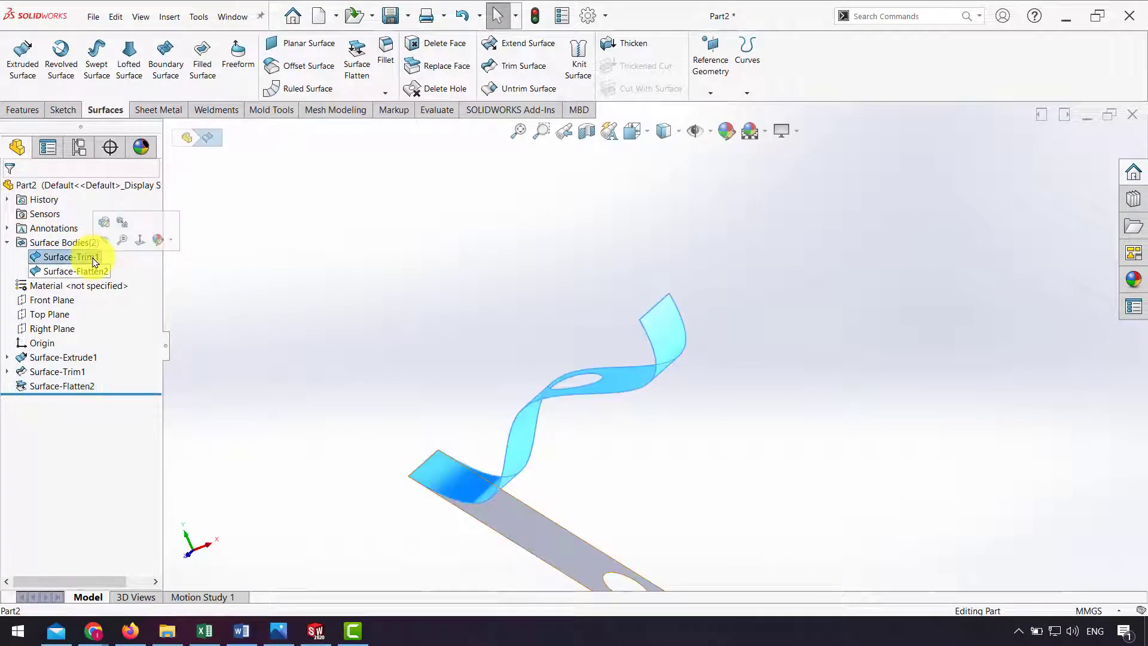
pyautogui.press('Delete')
pyautogui.press('Return')
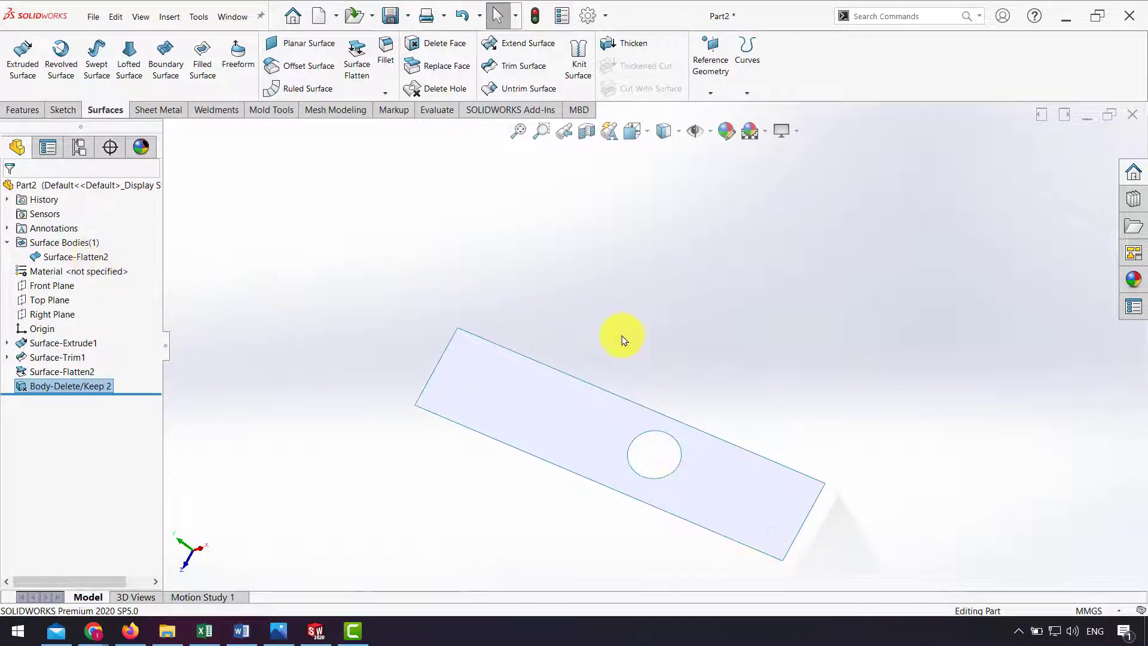
# - Save the part as Dwg (*.dwg) to the Desktop, reaching the DXF/DWG Output options
pyautogui.click(93, 16)
pyautogui.click(411, 293)
pyautogui.click(498, 339)
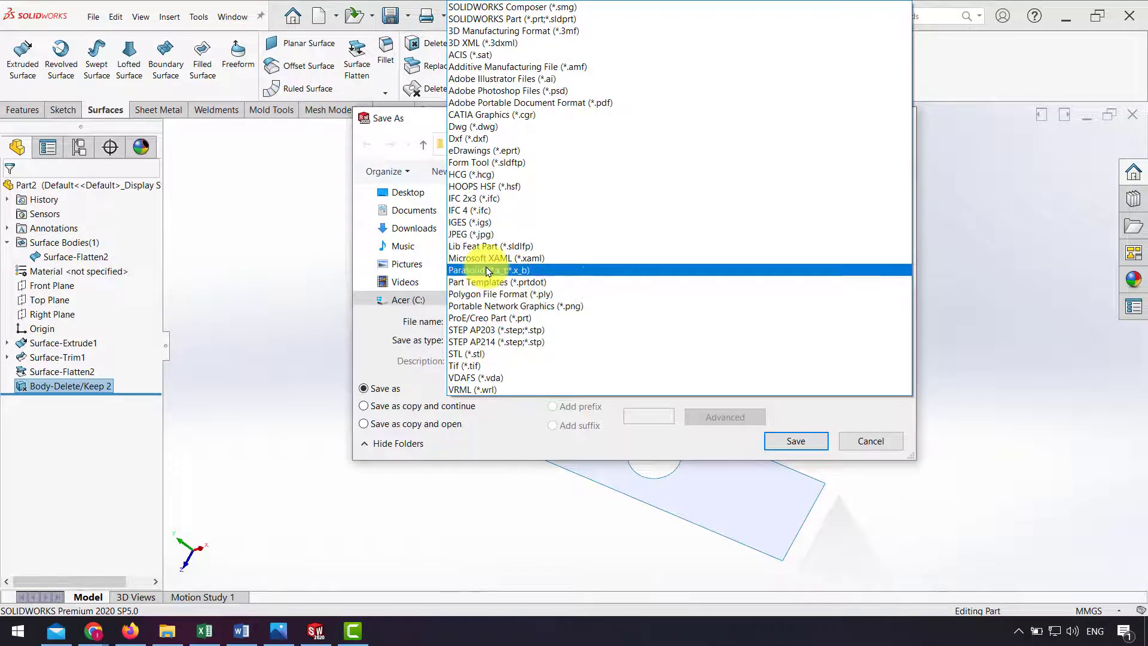
pyautogui.click(482, 128)
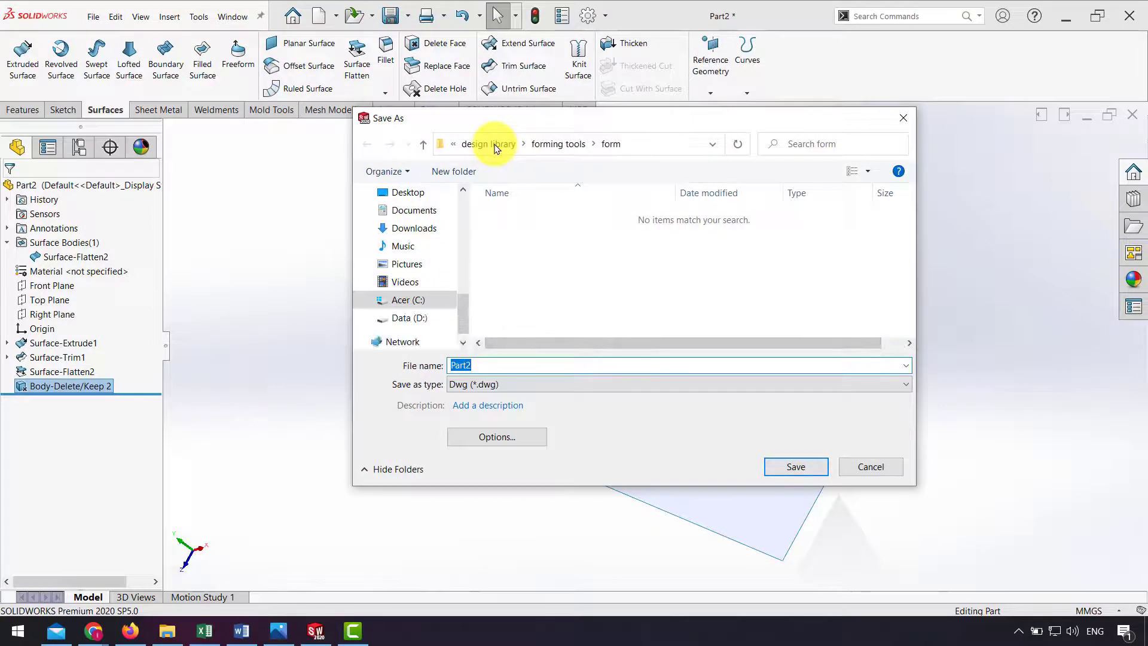
pyautogui.scroll(5, 443, 203)
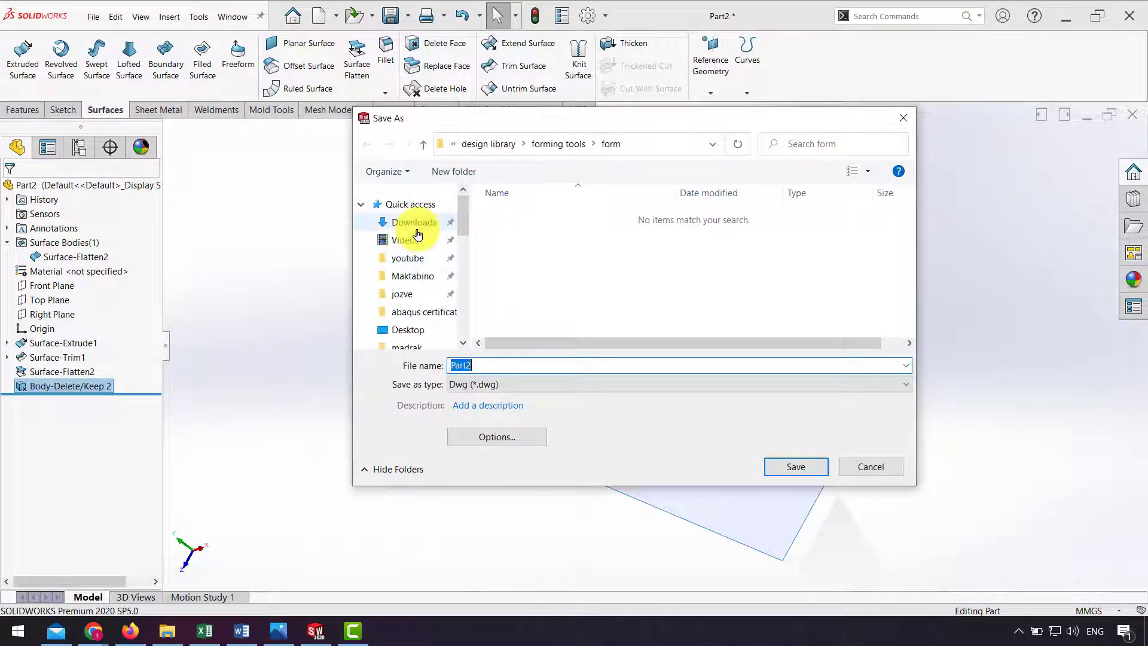
pyautogui.scroll(-5, 419, 263)
pyautogui.click(408, 311)
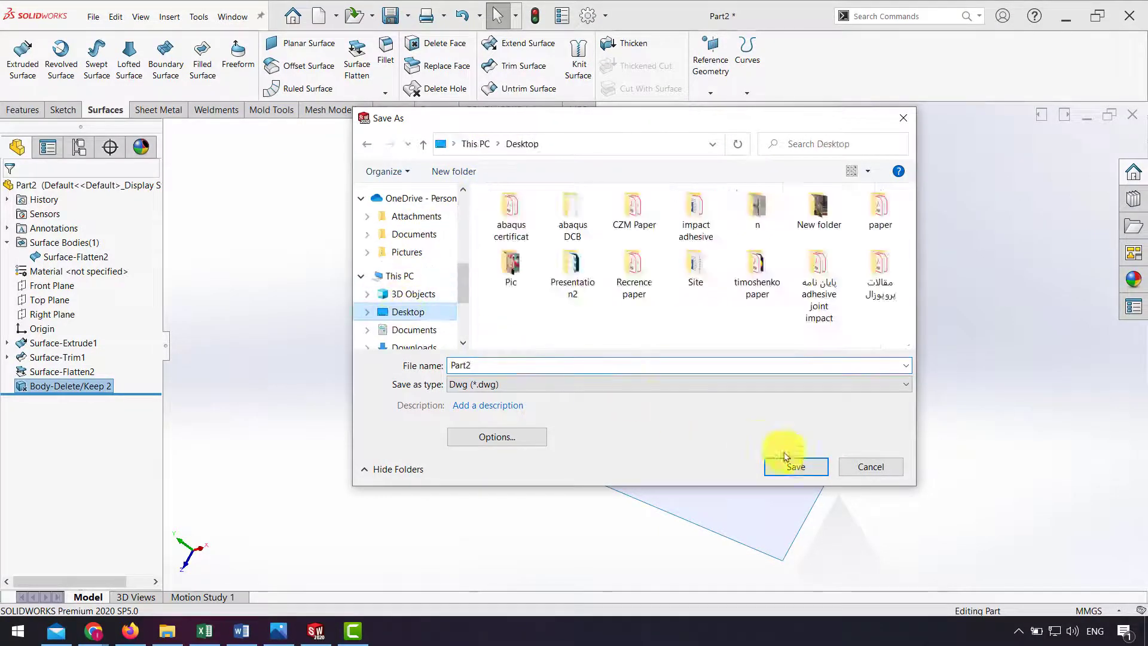
pyautogui.click(804, 464)
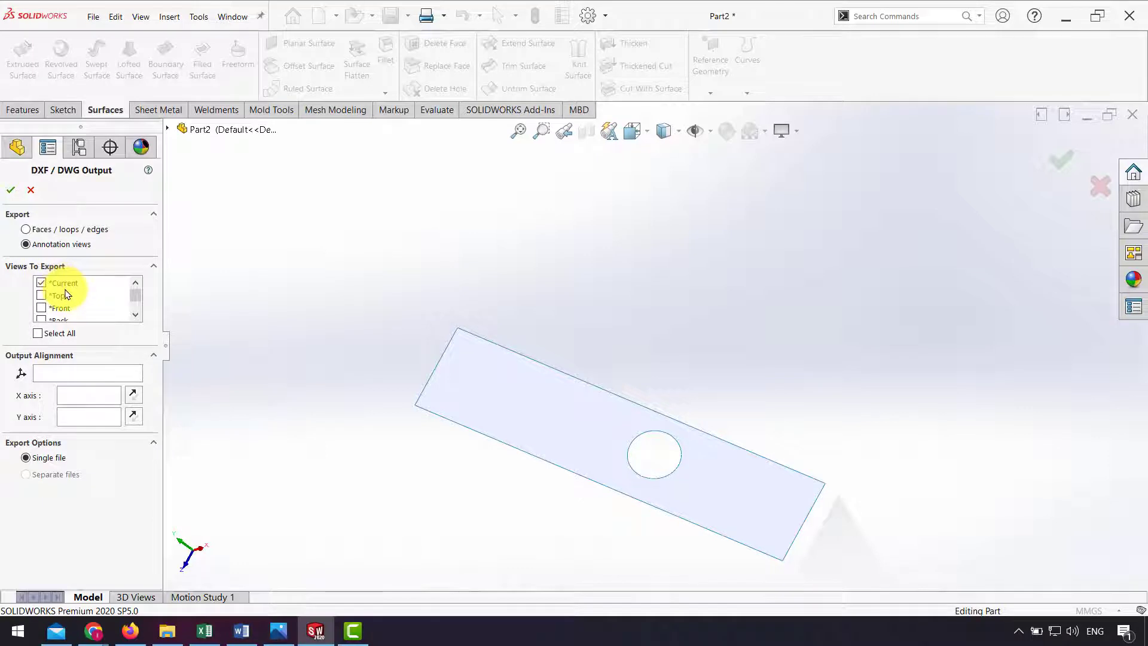
# - Cancel the DXF/DWG Output panel and turn the view face-on to the flat strip with Ctrl+8
pyautogui.click(30, 191)
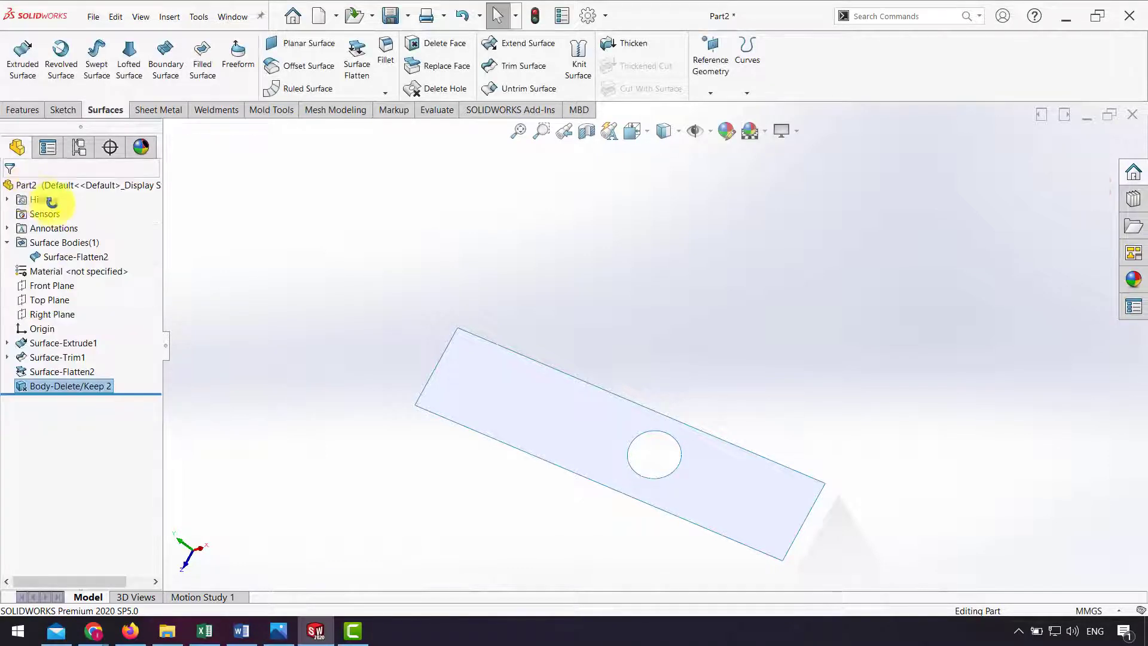
pyautogui.click(519, 418)
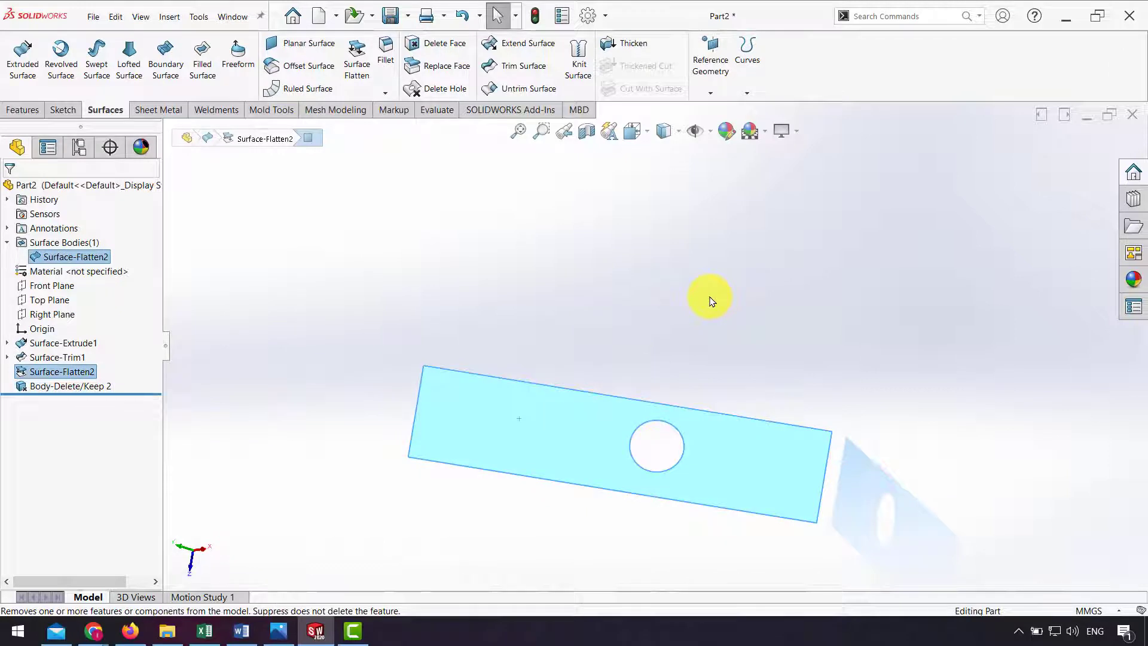
pyautogui.hotkey('ctrl', '8')
pyautogui.click(515, 248)
pyautogui.moveTo(515, 249); pyautogui.dragTo(649, 321, button='middle')
# - Apply the Normal To view orientation on the strip, then bring up Save As again
pyautogui.click(672, 333)
pyautogui.click(637, 130)
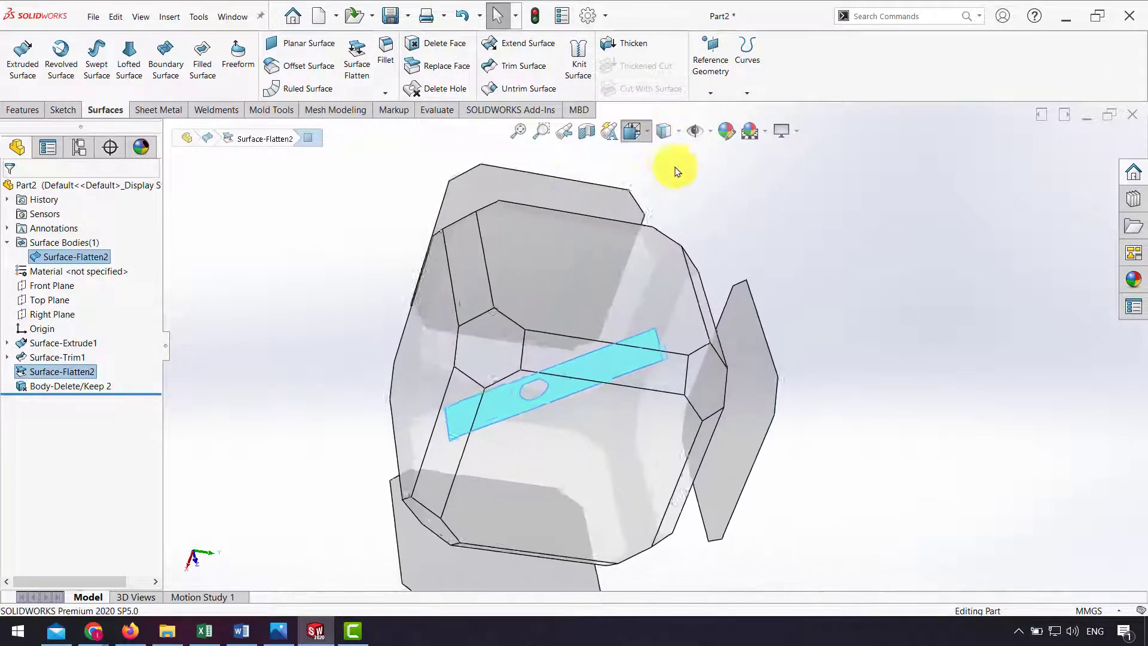
pyautogui.click(729, 239)
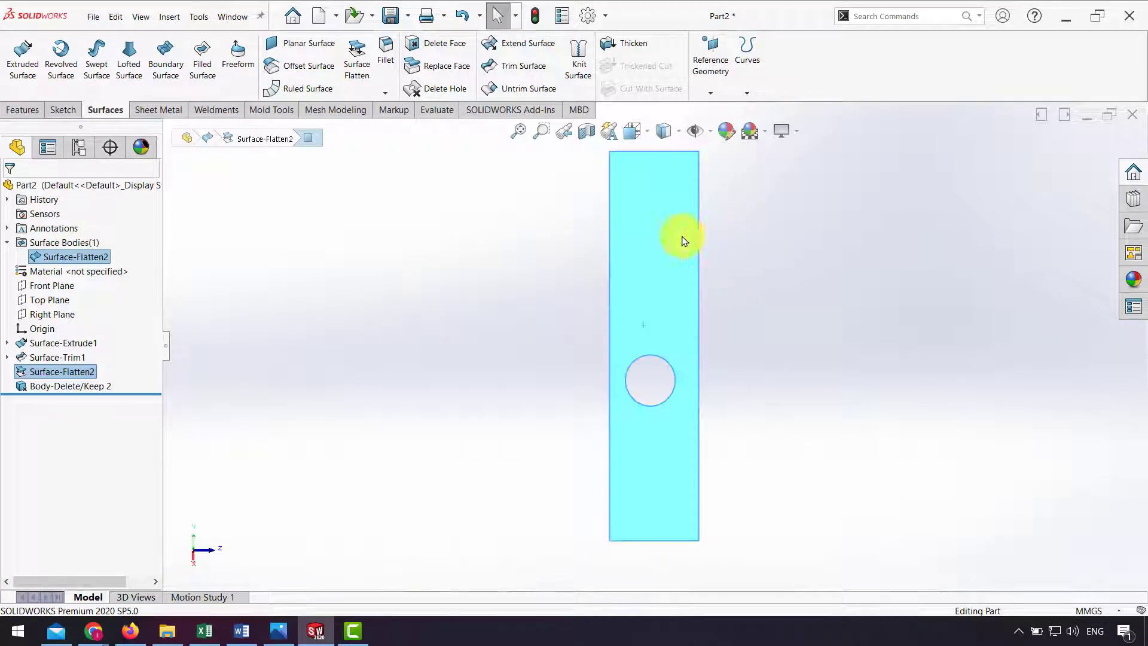
pyautogui.click(377, 253)
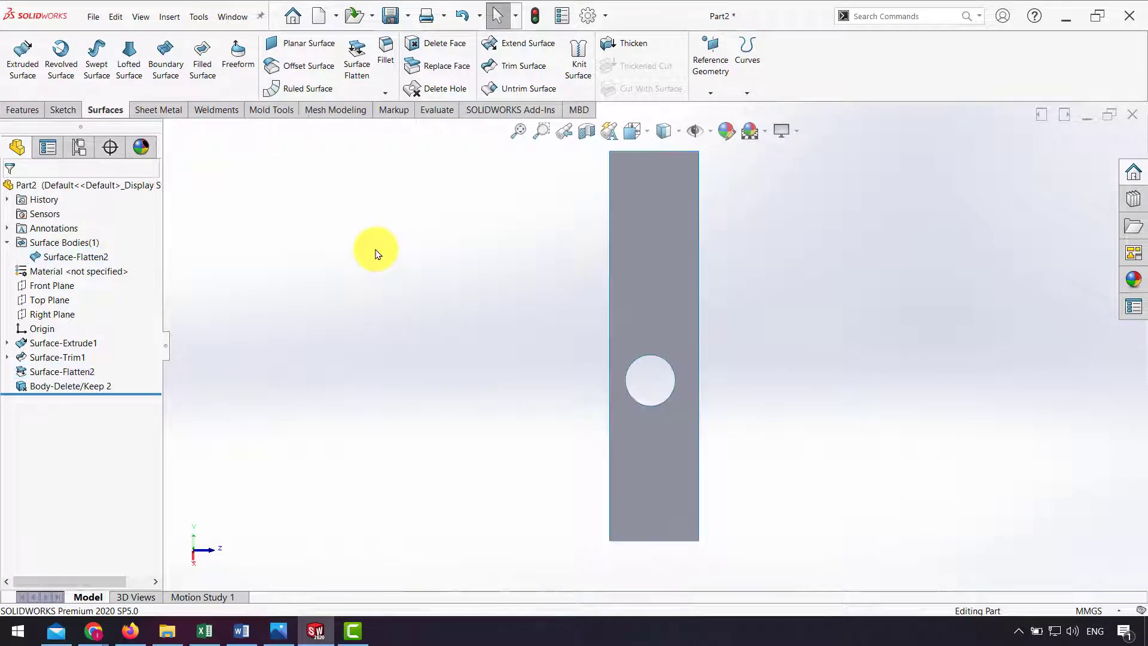
pyautogui.click(94, 16)
pyautogui.click(130, 186)
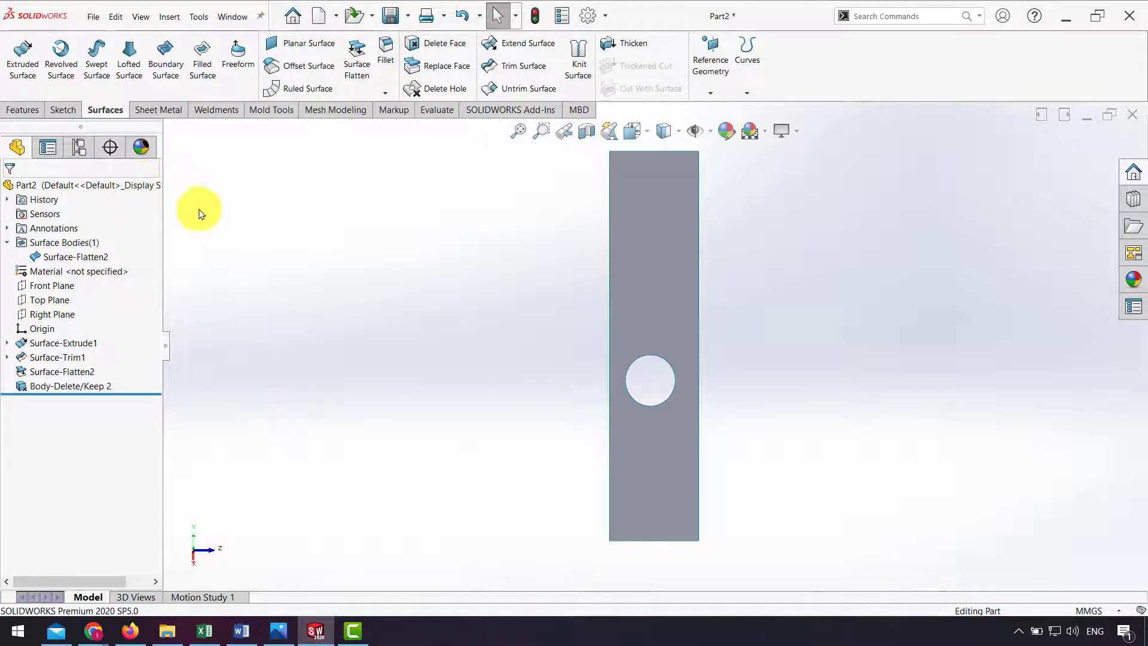
# - Save the face-on strip as Dwg (*.dwg) to the Desktop, opening the DXF/DWG Cleanup preview
pyautogui.click(513, 340)
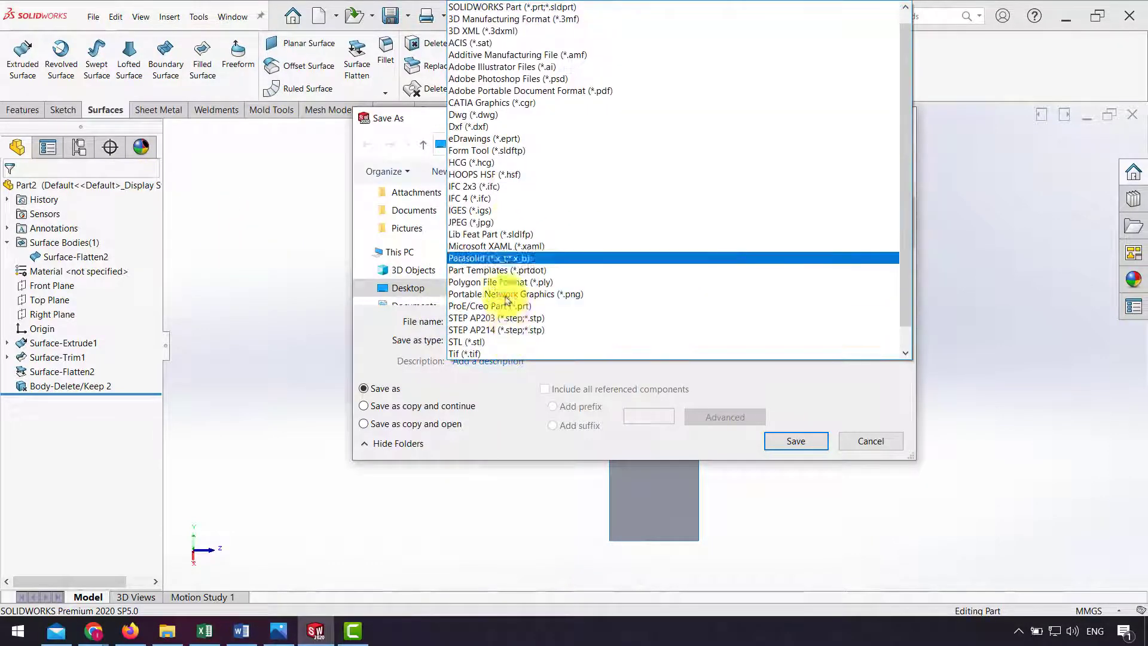
pyautogui.click(480, 120)
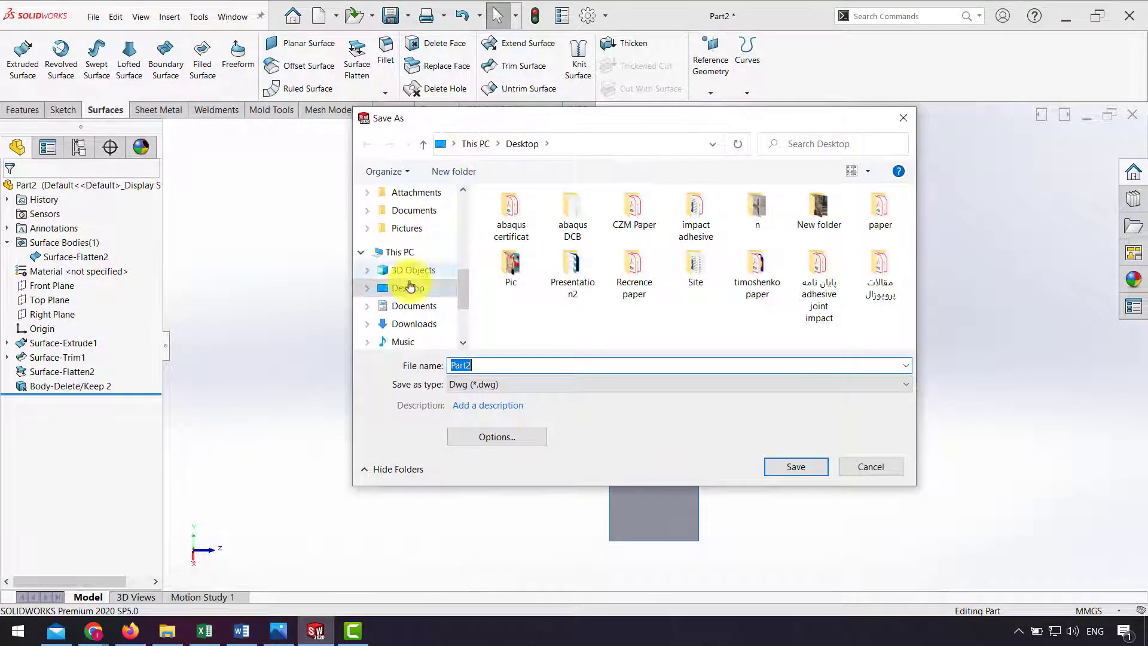
pyautogui.click(776, 465)
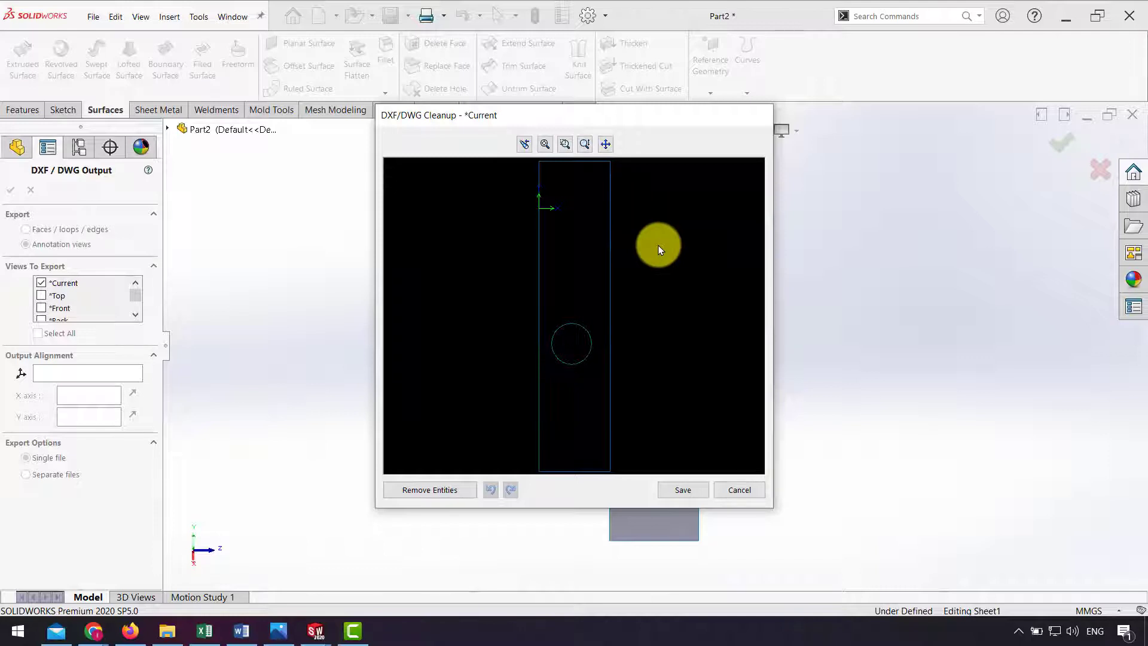
# - Move the DXF/DWG Cleanup window aside to reveal the strip outline and circular hole
pyautogui.moveTo(649, 127); pyautogui.dragTo(538, 154)
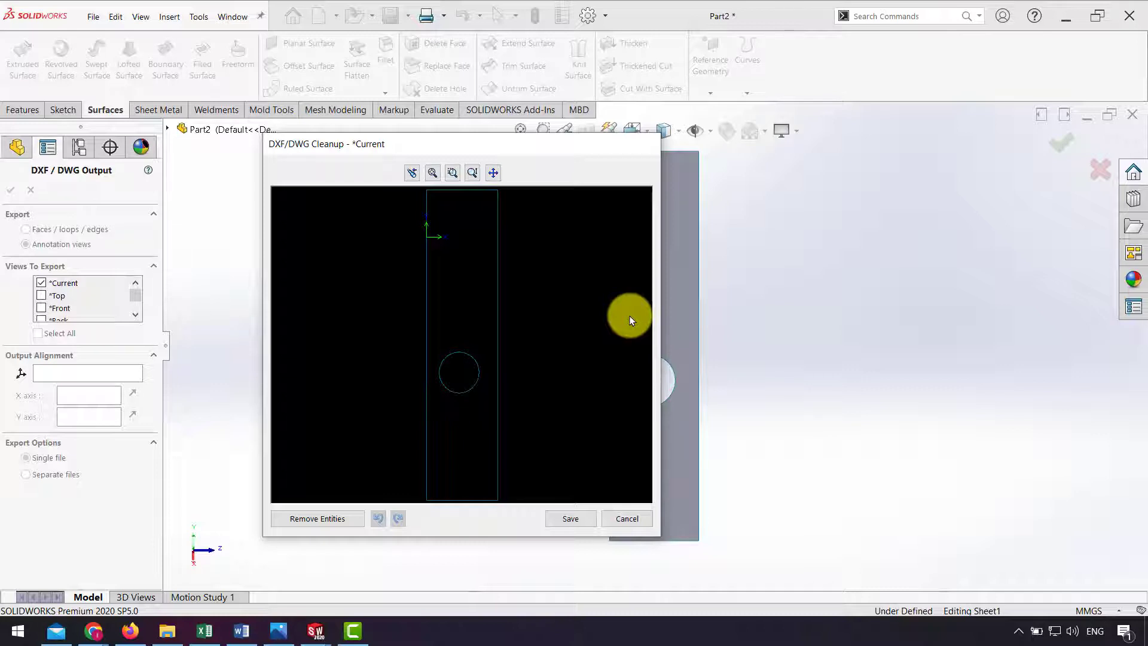
pyautogui.click(569, 519)
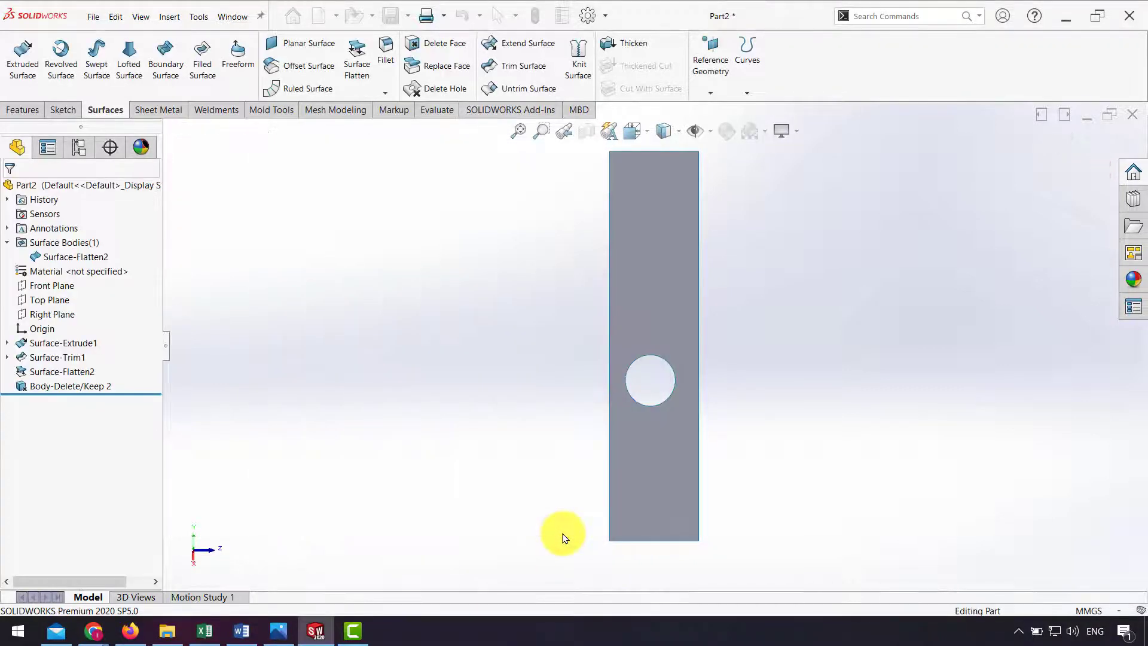